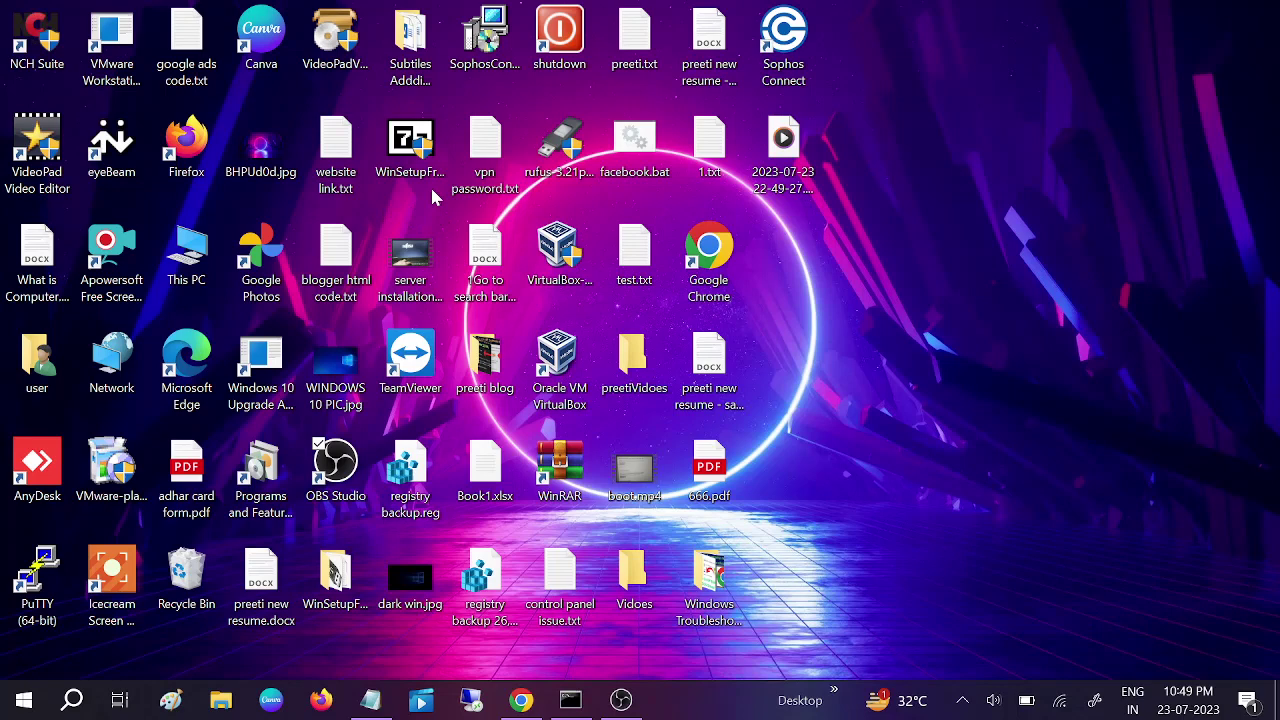
# - Search for cmd in Windows Search and open Command Prompt as administrator
pyautogui.click(74, 702)
pyautogui.write('cm')
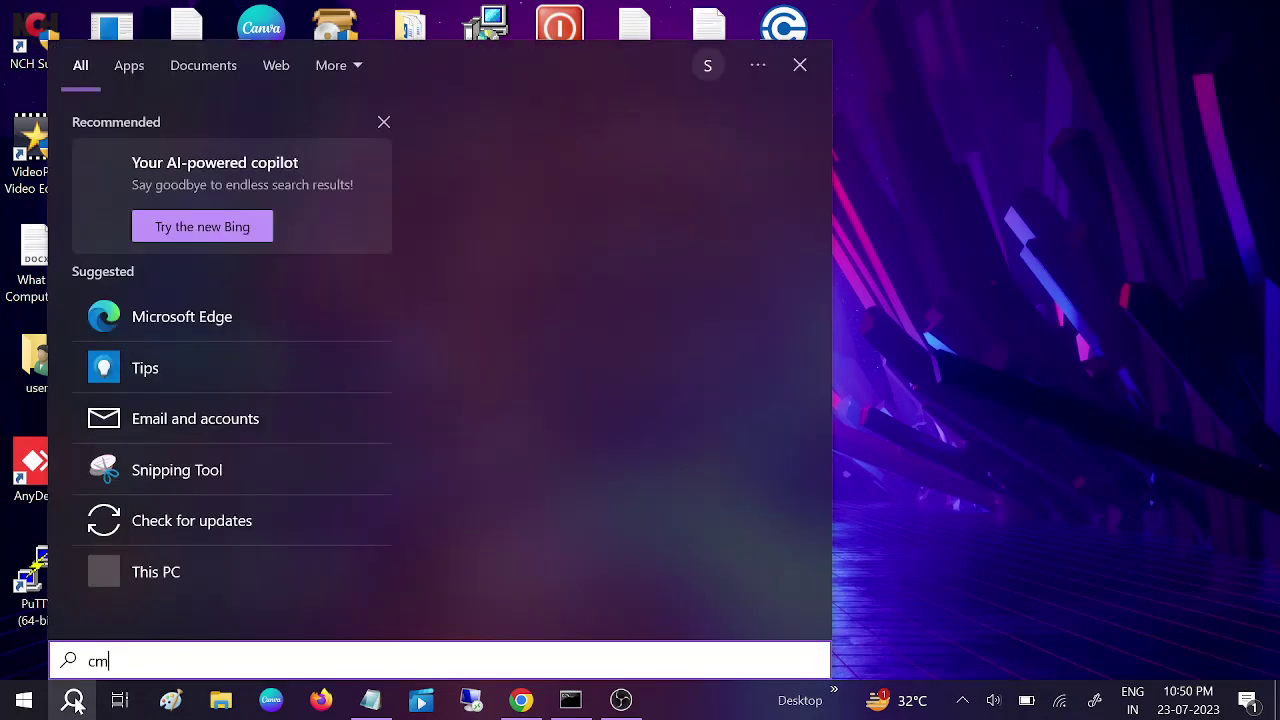
pyautogui.write('d')
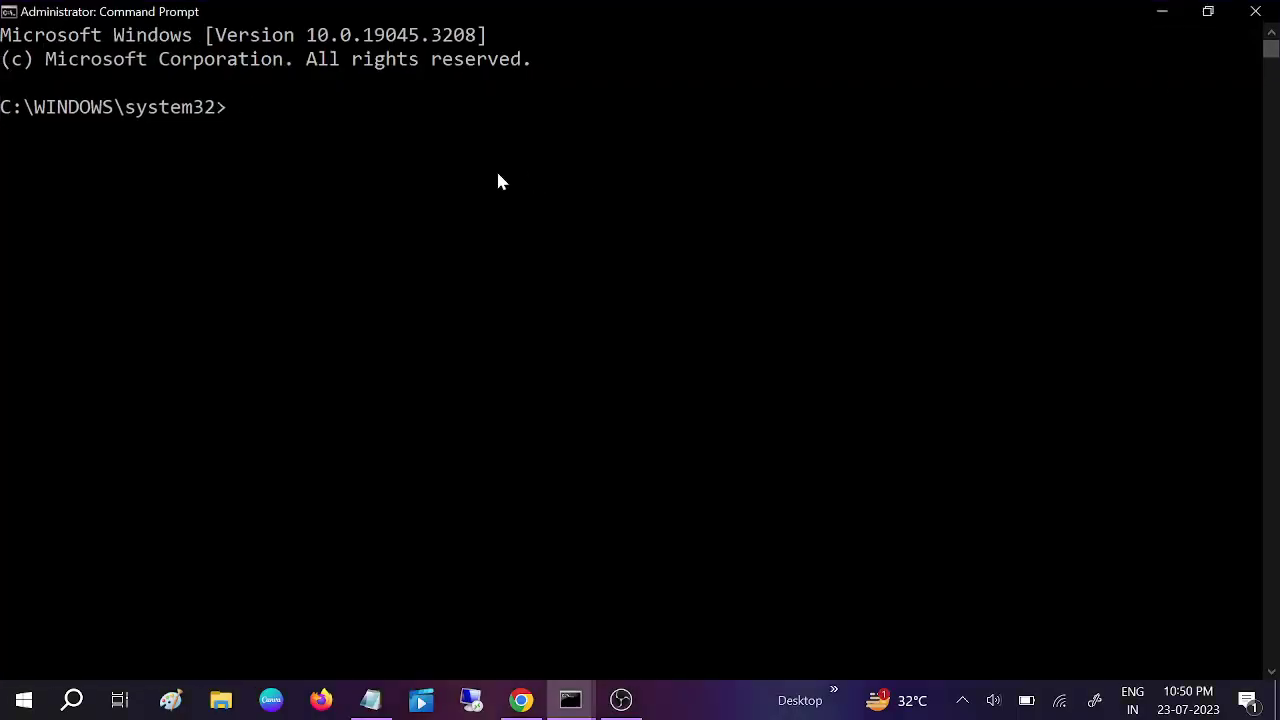
# - Run sfc /scannow to verify and repair Windows system files
pyautogui.write('sf')
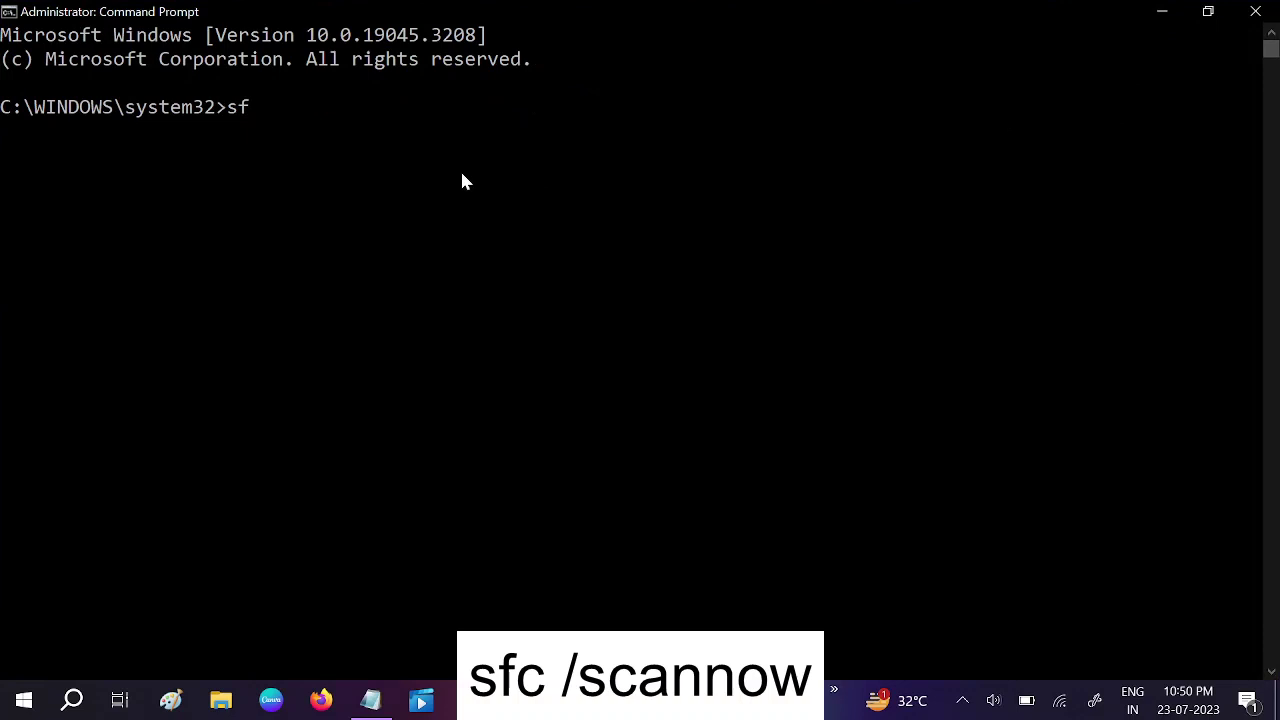
pyautogui.write('c /scannow')
pyautogui.press('Return')
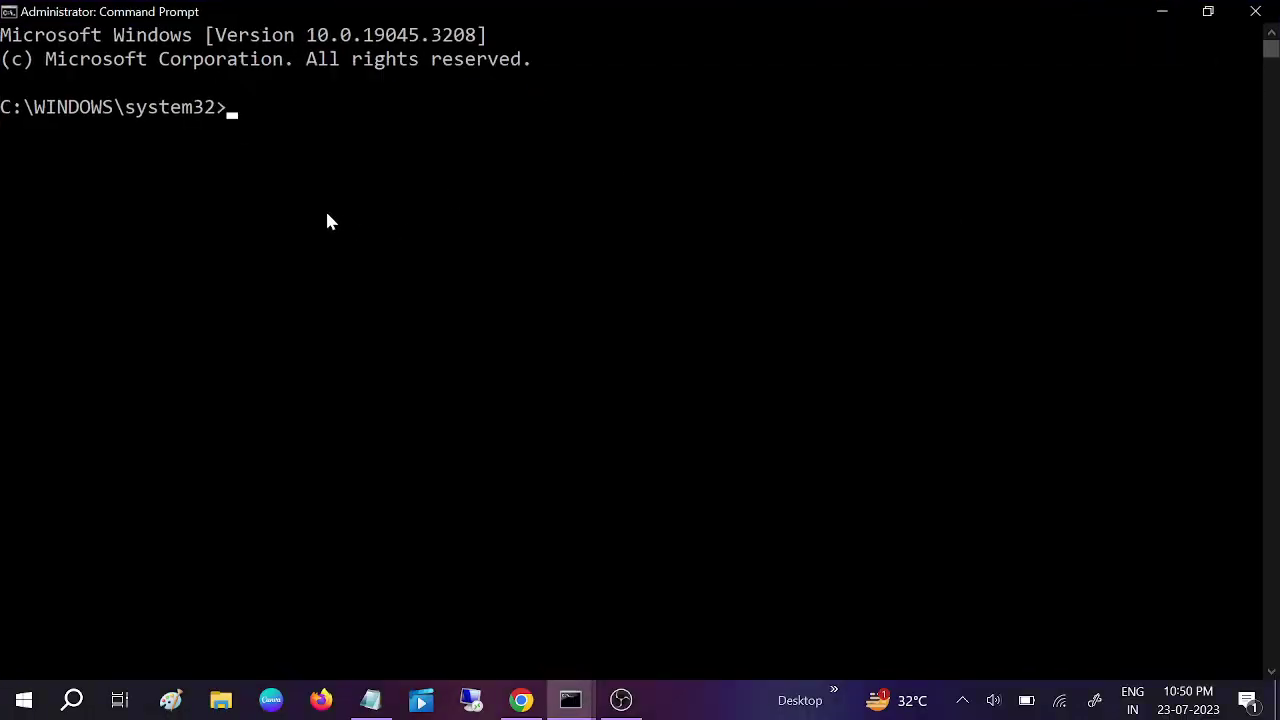
# - Confirm C: is the system drive in This PC, then run chkdsk c: /f /r
pyautogui.write('chkdsk')
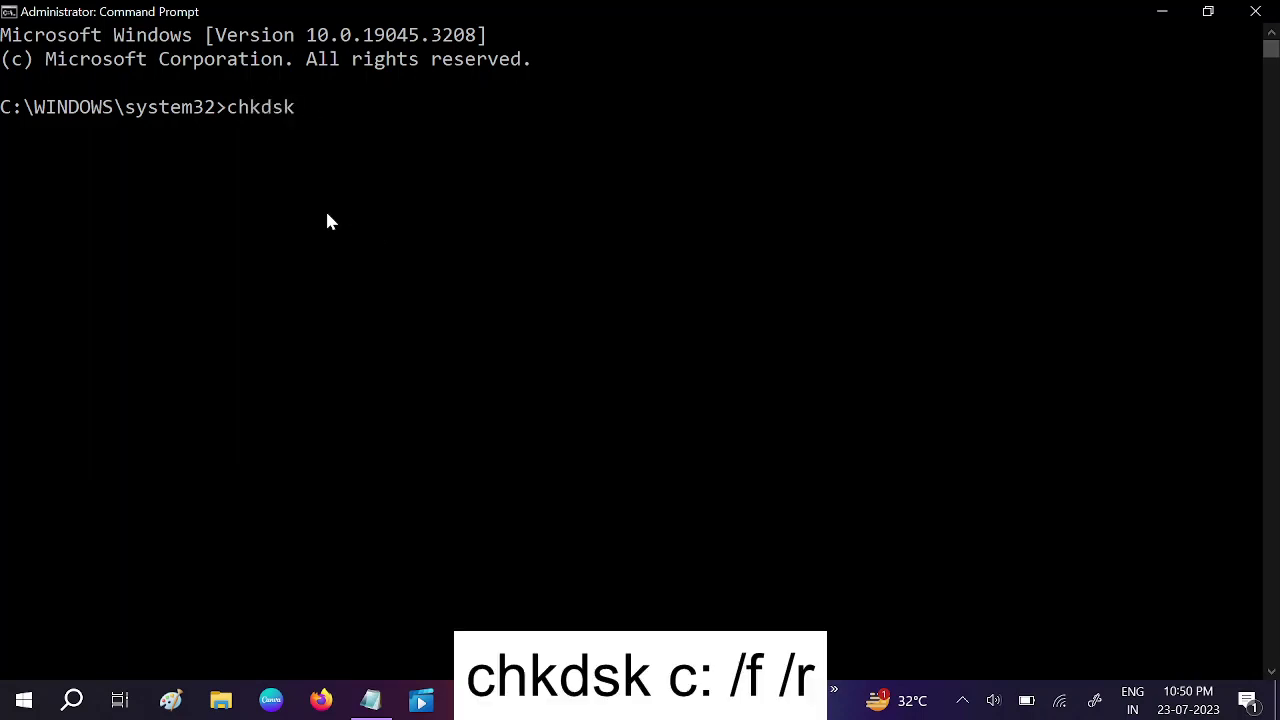
pyautogui.click(222, 705)
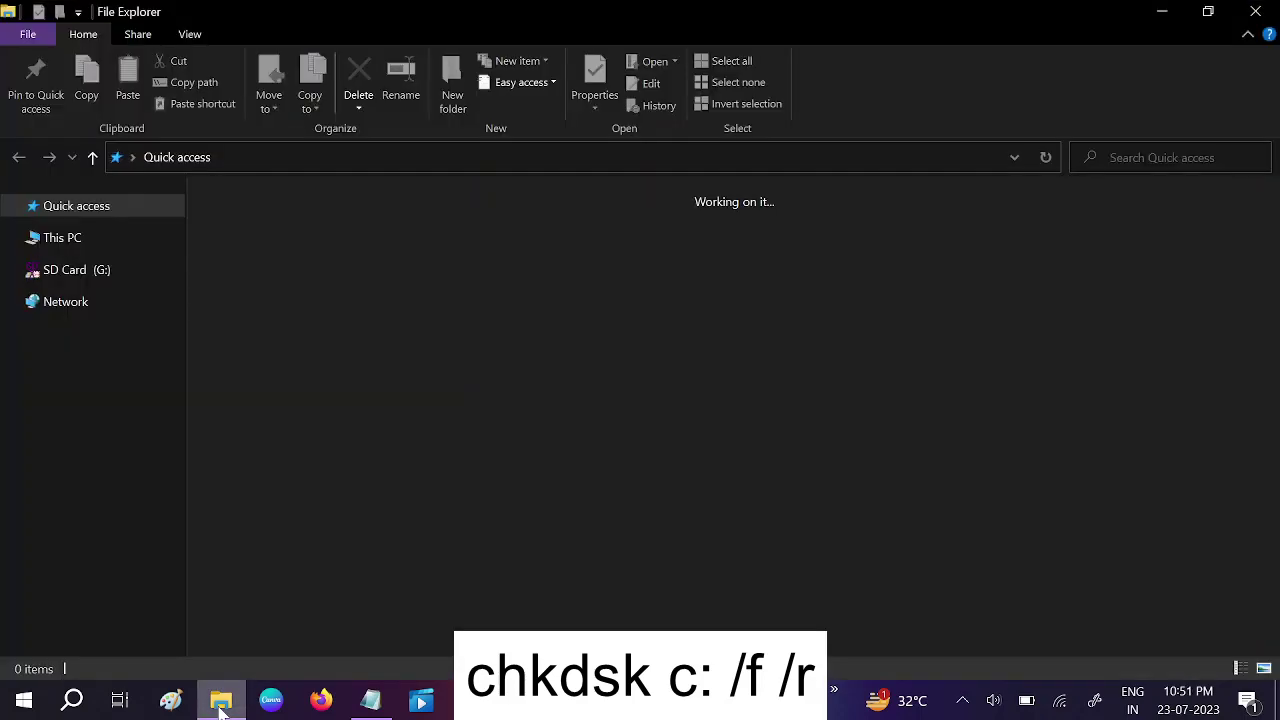
pyautogui.click(105, 238)
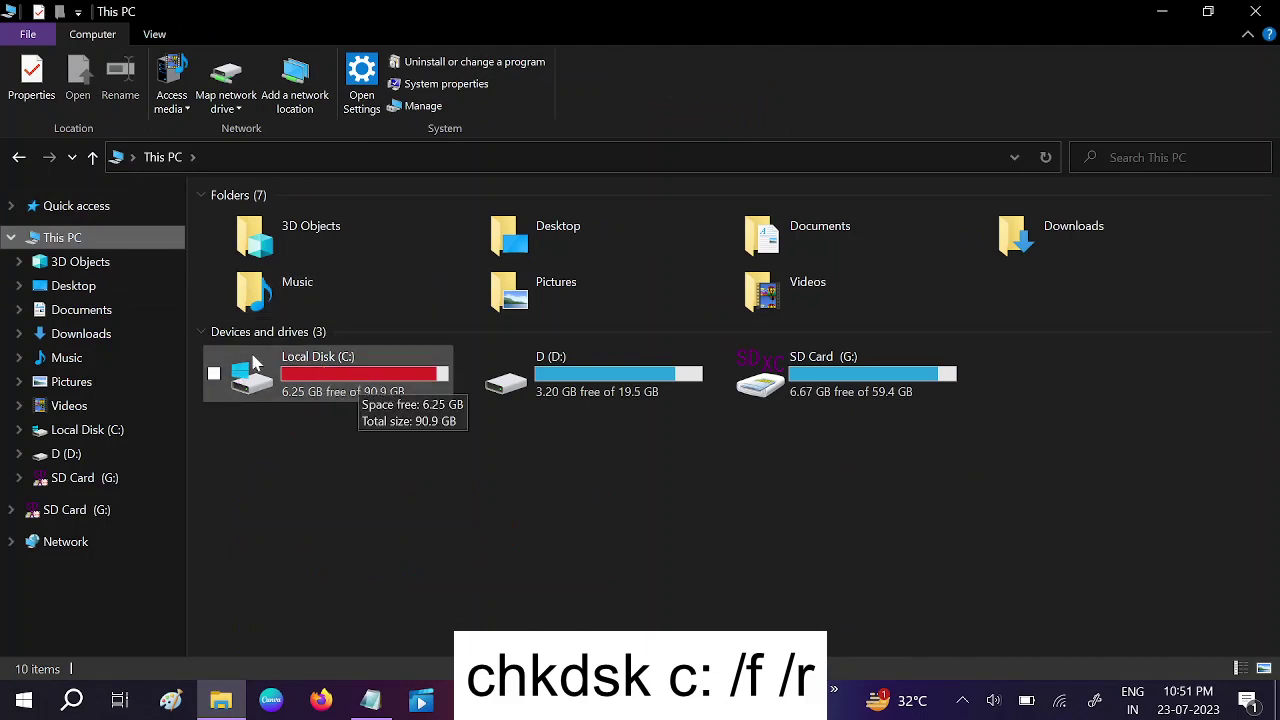
pyautogui.click(1160, 12)
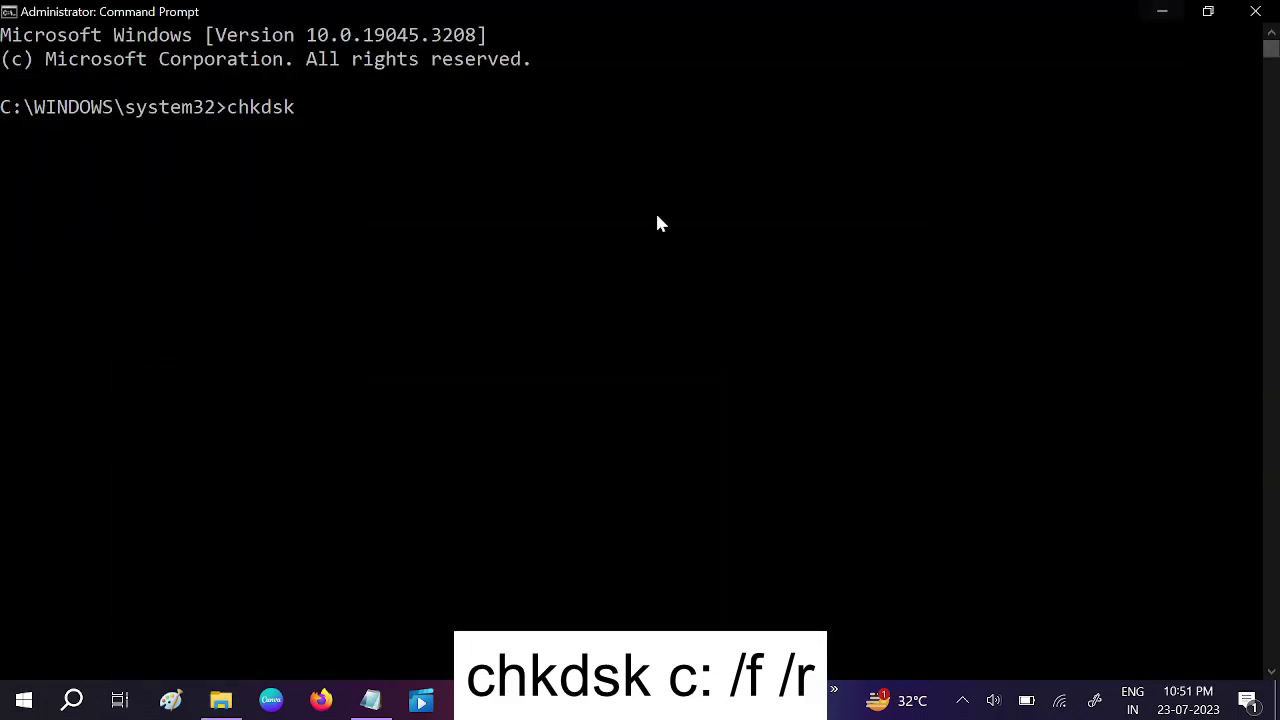
pyautogui.write('c: /f /r')
pyautogui.press('Return')
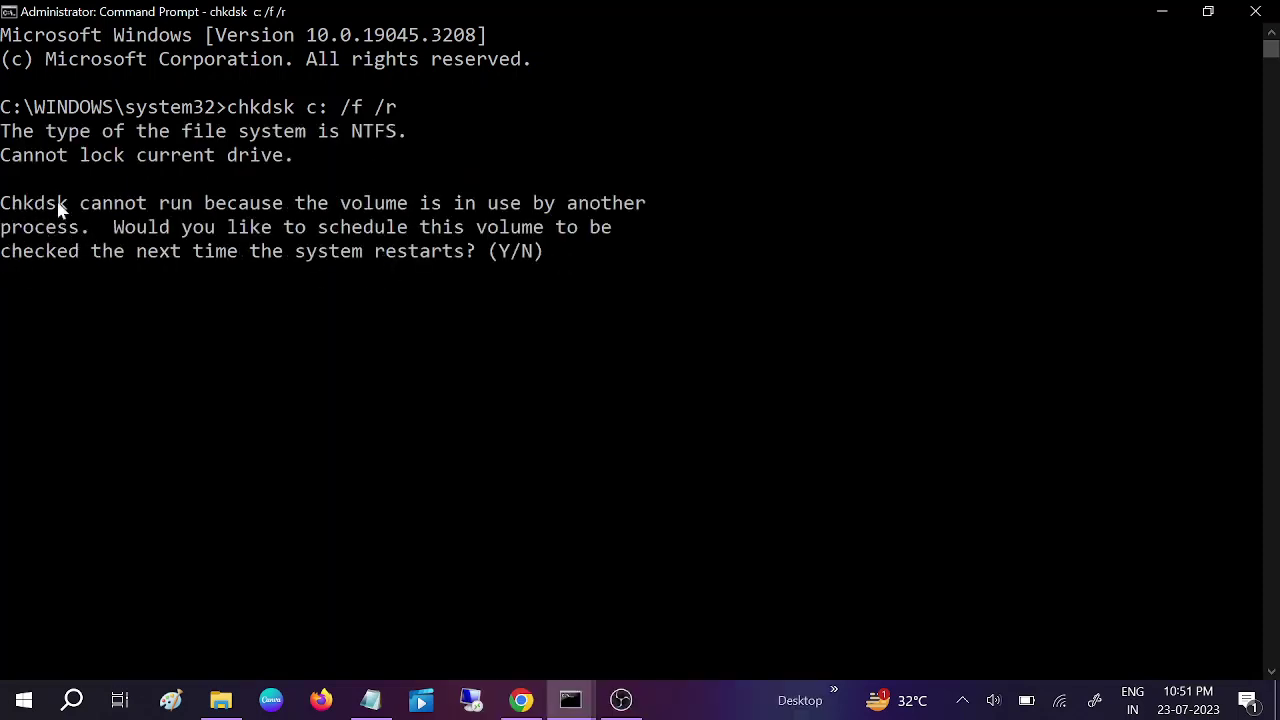
# - Answer Y to schedule the C: drive check for the next restart
pyautogui.moveTo(2, 205); pyautogui.dragTo(626, 214)
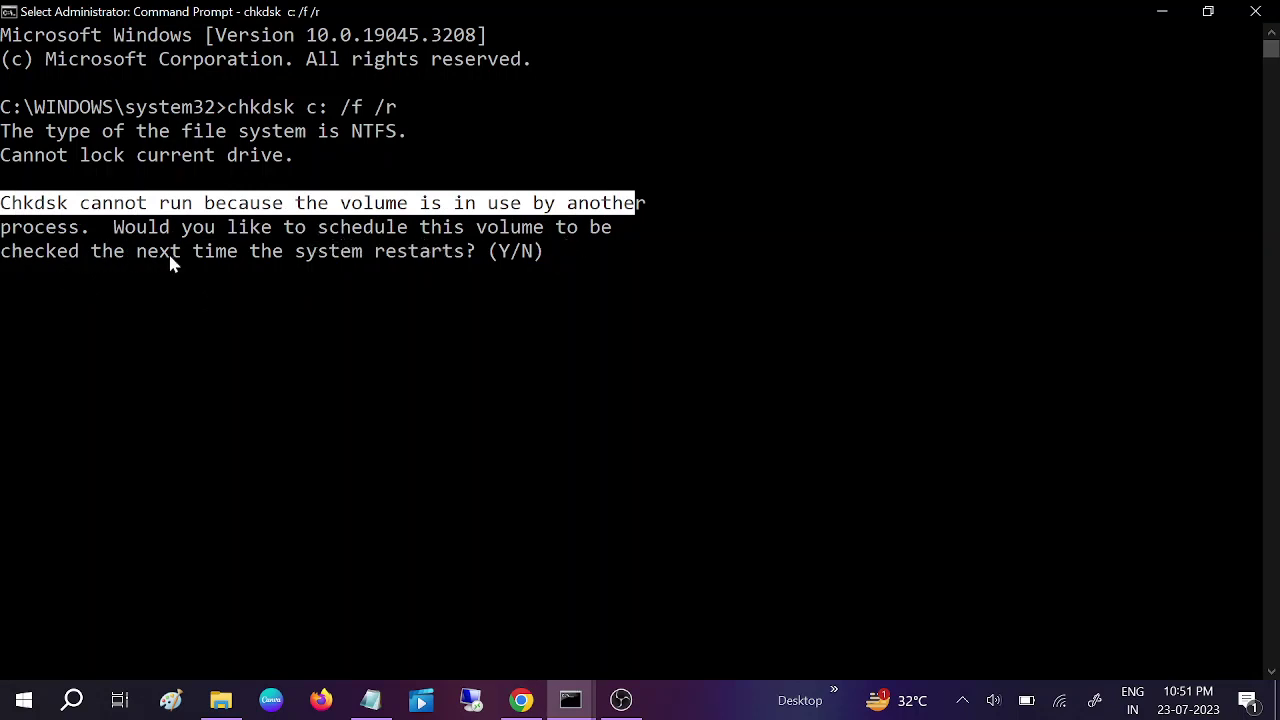
pyautogui.click(537, 284)
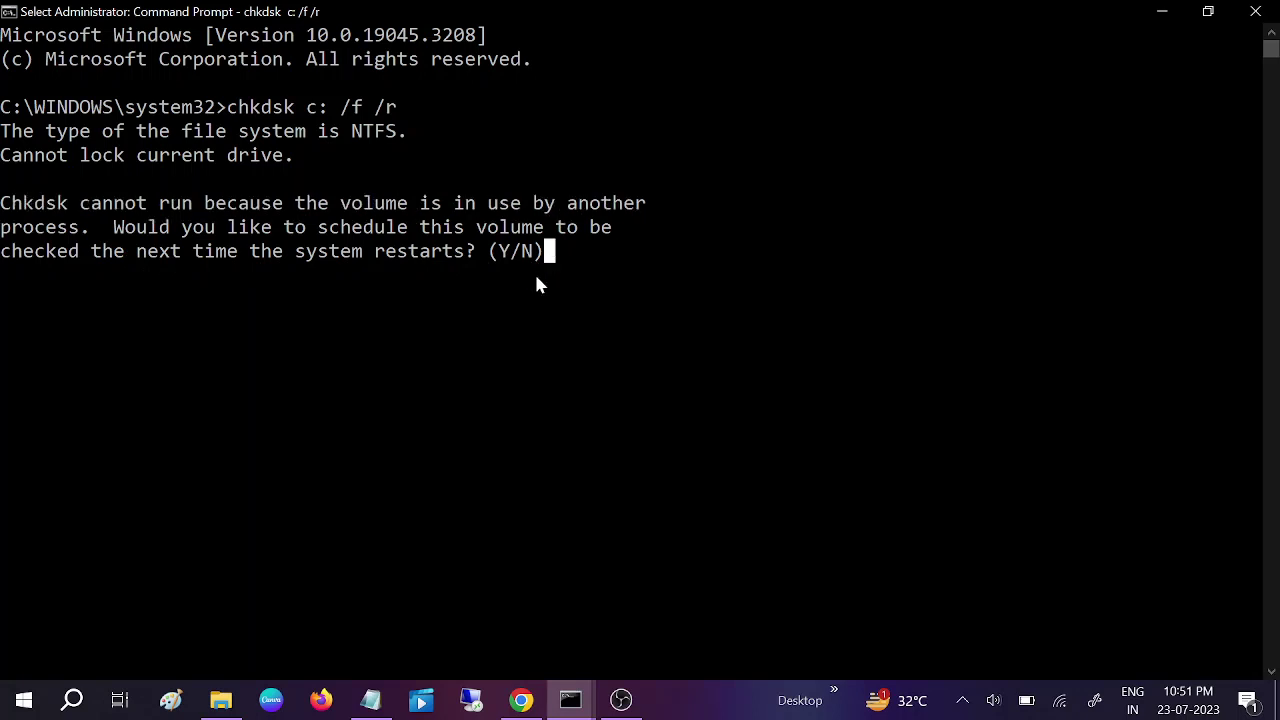
pyautogui.write('y')
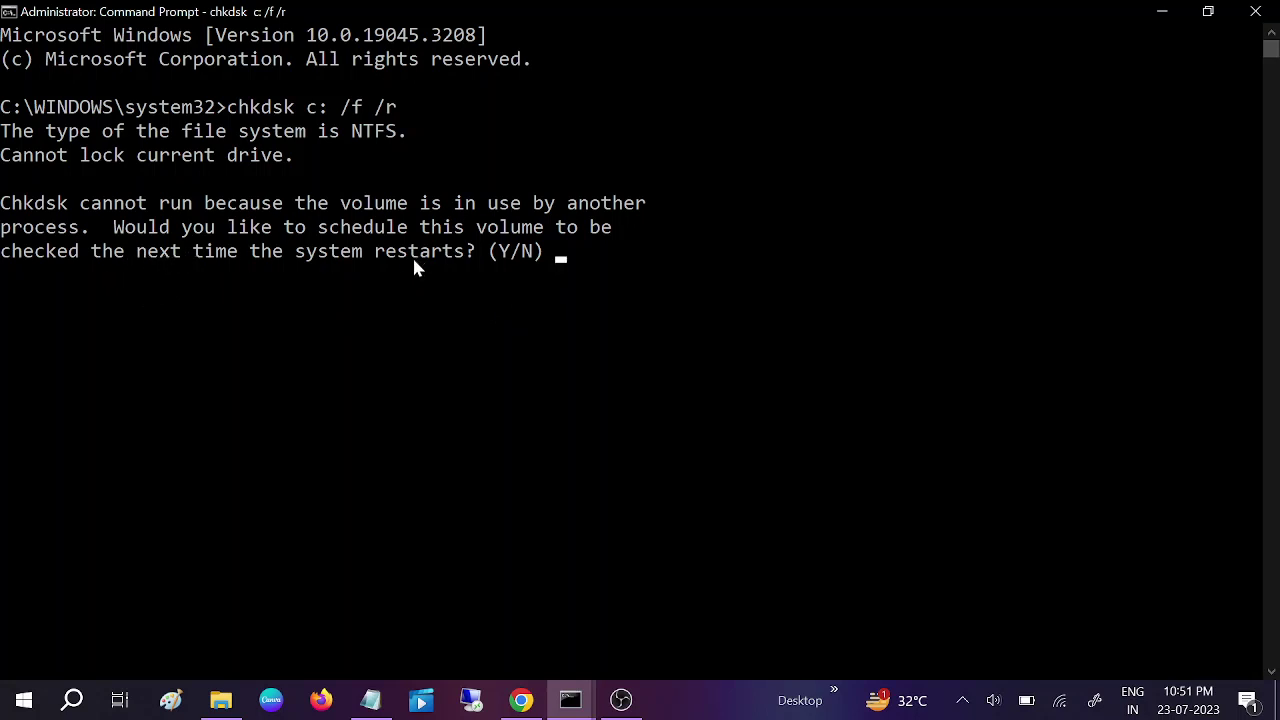
# - Close Command Prompt, review Local Disk (C:) free space in This PC, then close it
pyautogui.click(1256, 11)
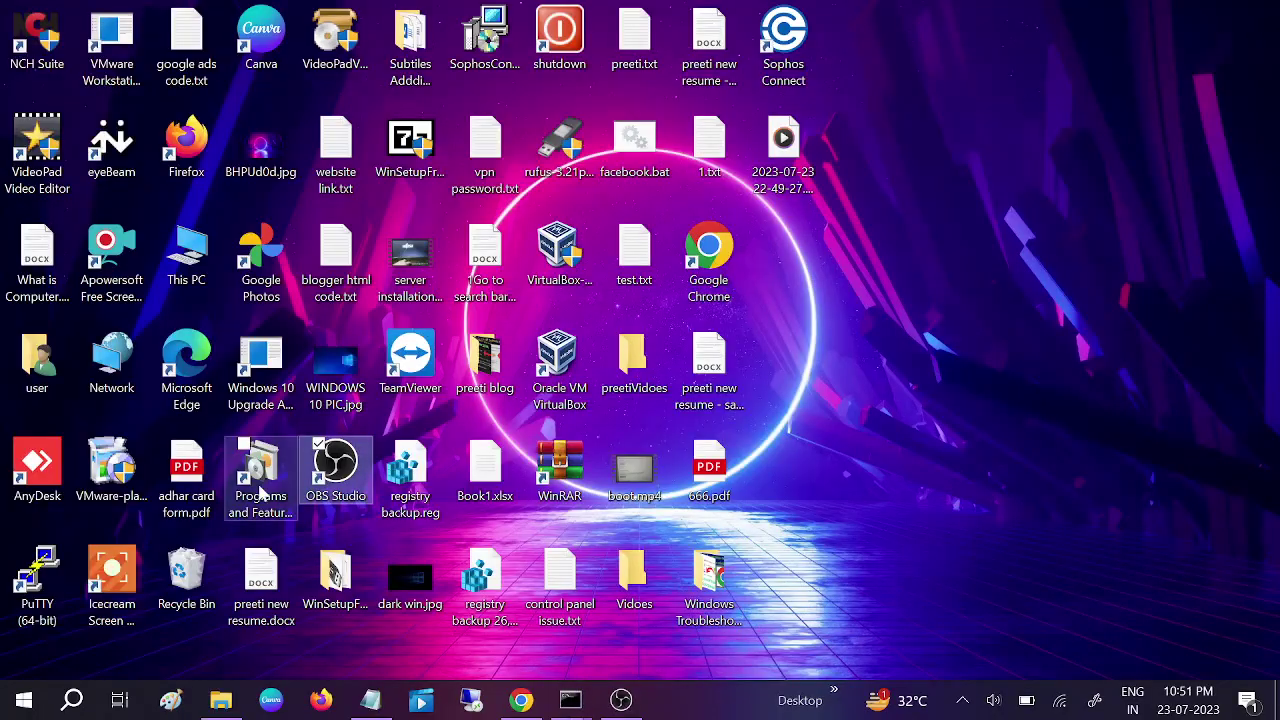
pyautogui.click(220, 700)
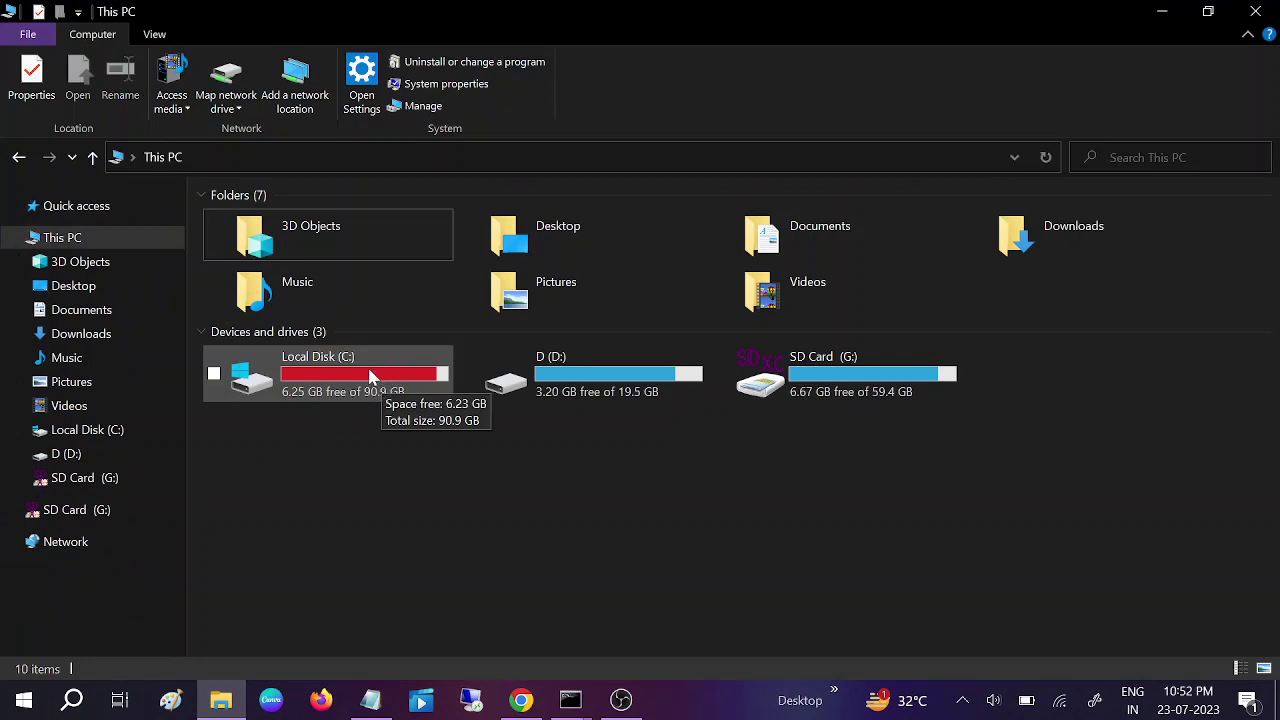
pyautogui.click(1256, 11)
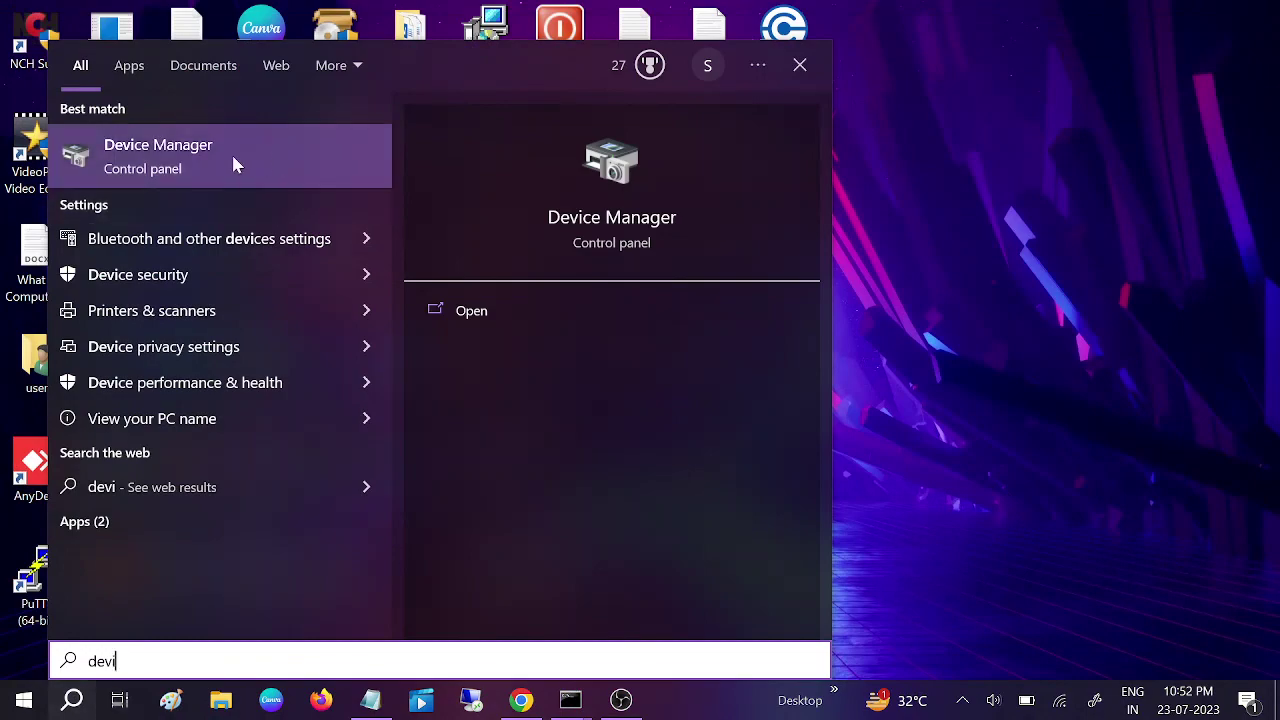
# - Open Device Manager, expand Display adapters and bring up Intel(R) HD Graphics 620's context menu
pyautogui.click(233, 163)
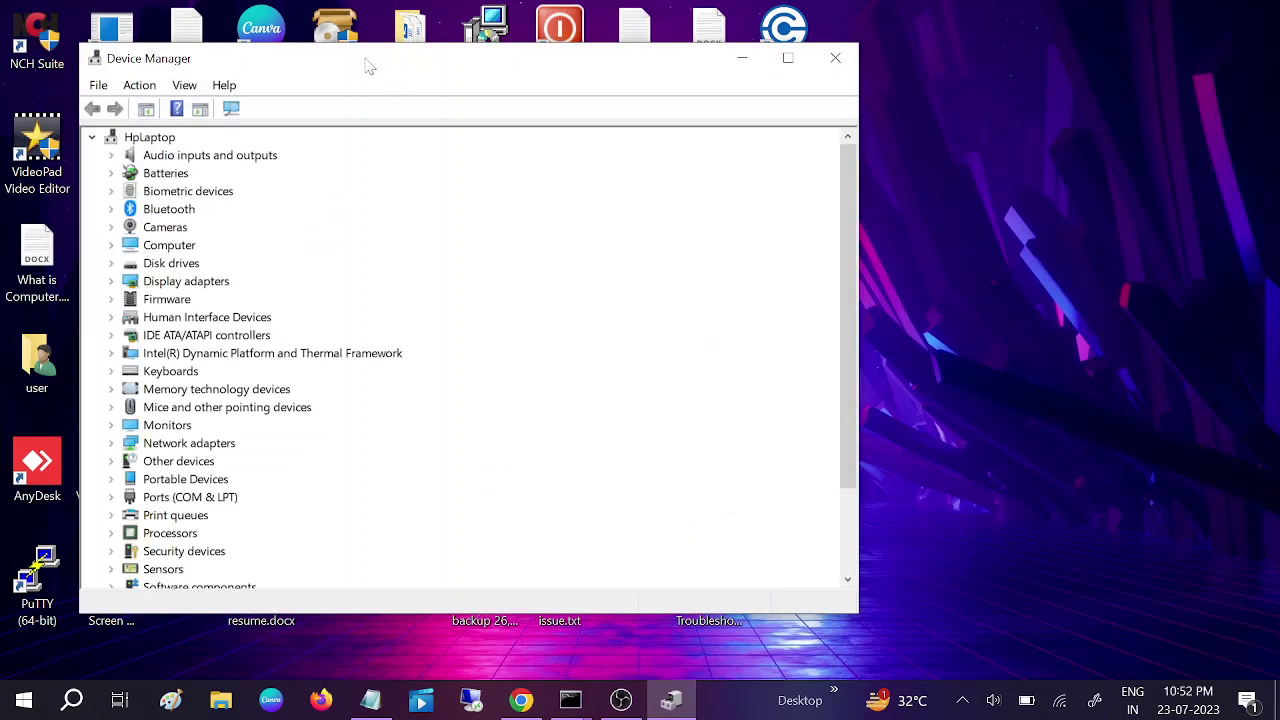
pyautogui.moveTo(366, 66); pyautogui.dragTo(528, 53)
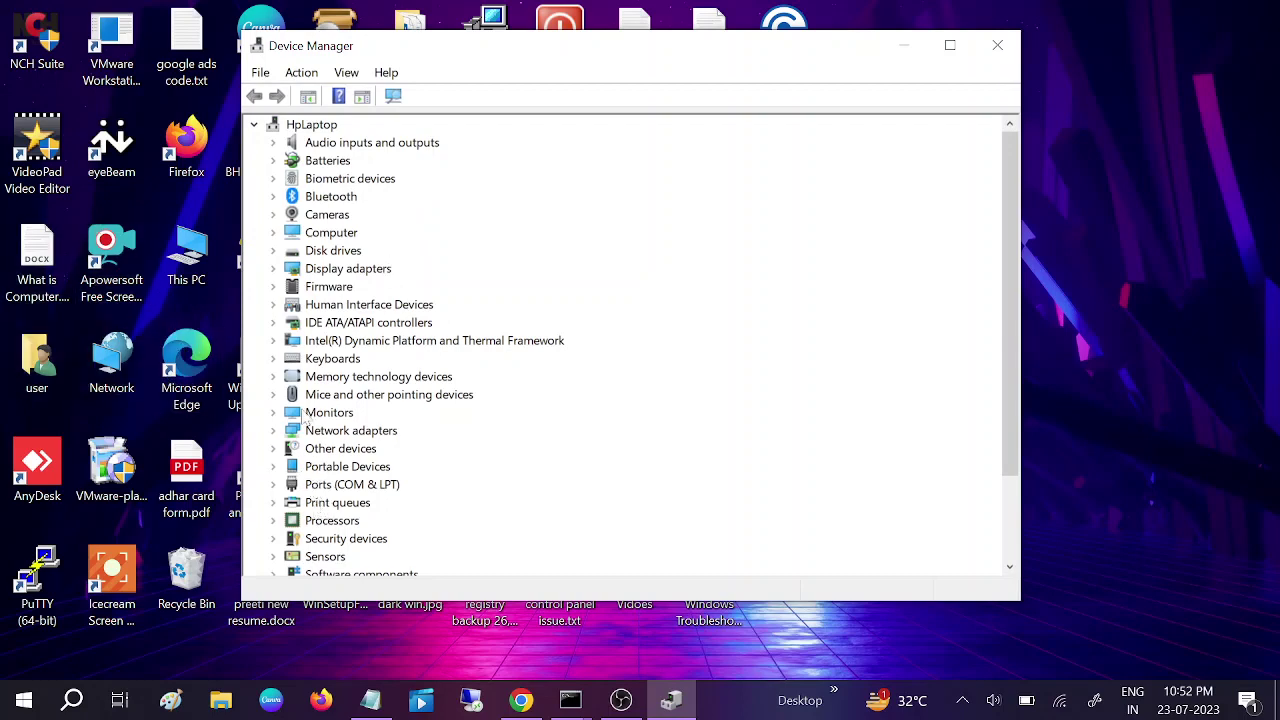
pyautogui.click(275, 270)
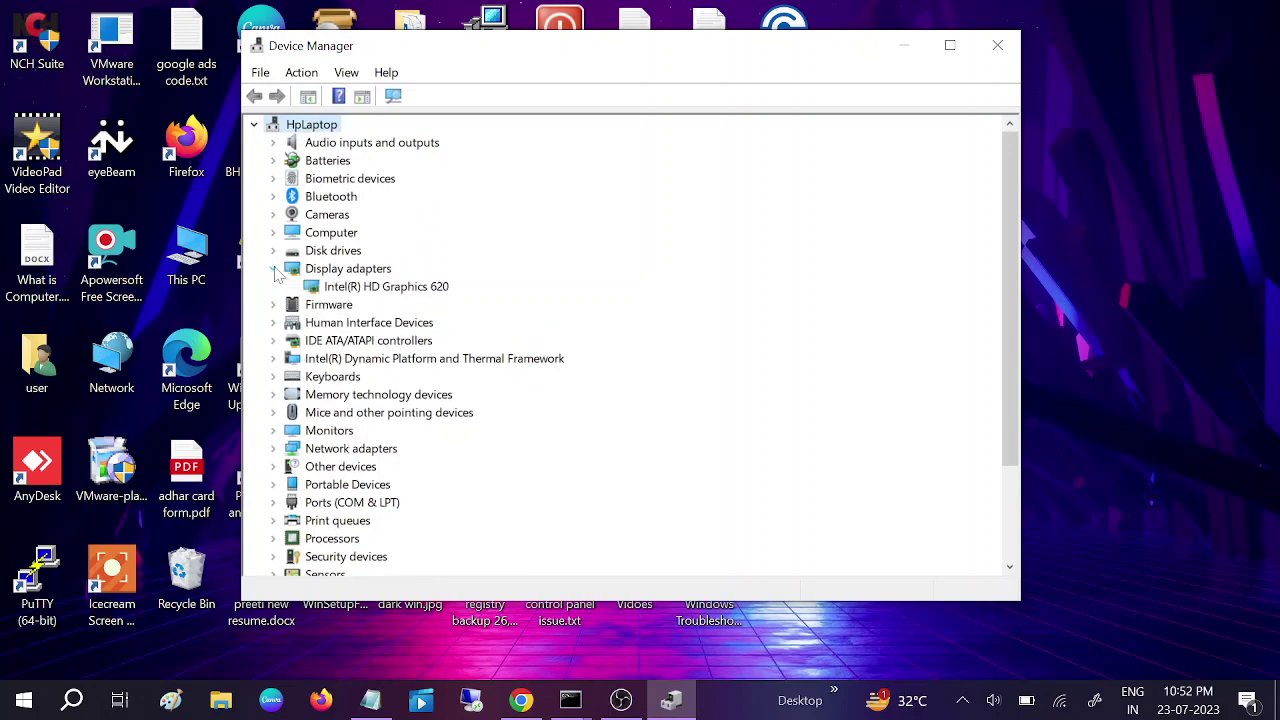
pyautogui.click(356, 292)
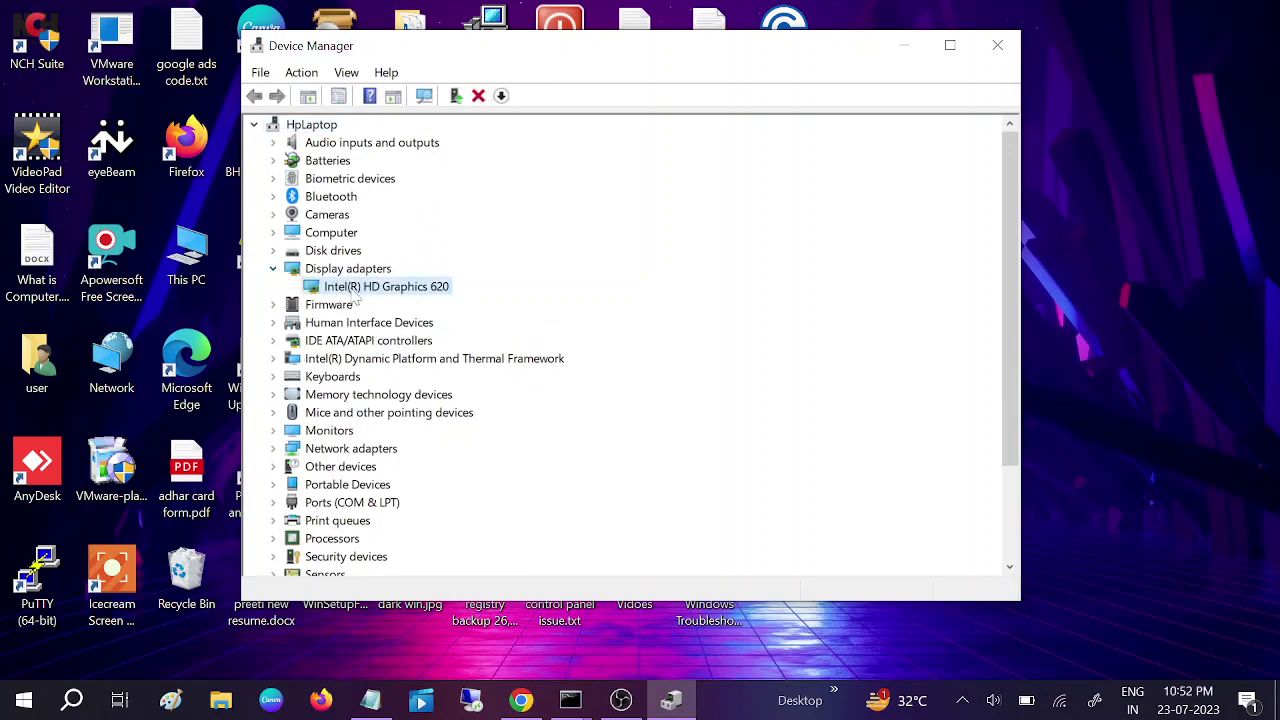
pyautogui.rightClick(370, 290)
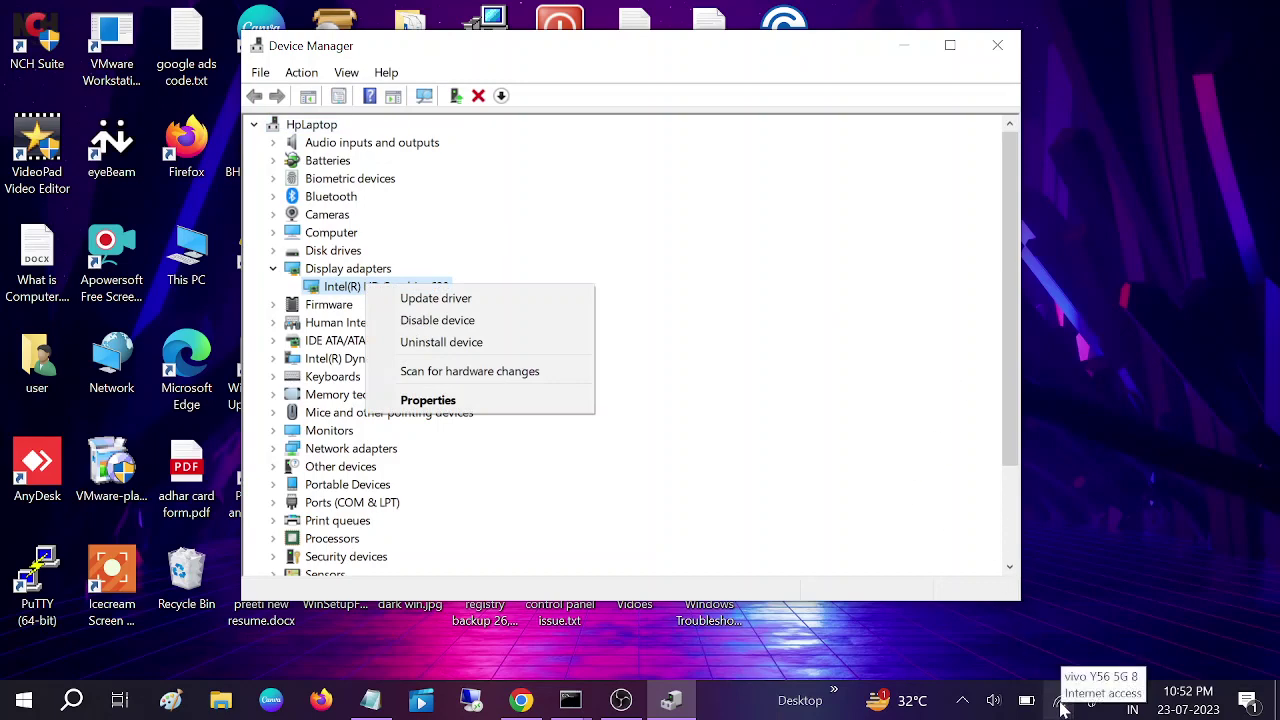
# - Let Windows search automatically for an Intel HD Graphics 620 driver update and dismiss the result
pyautogui.click(462, 306)
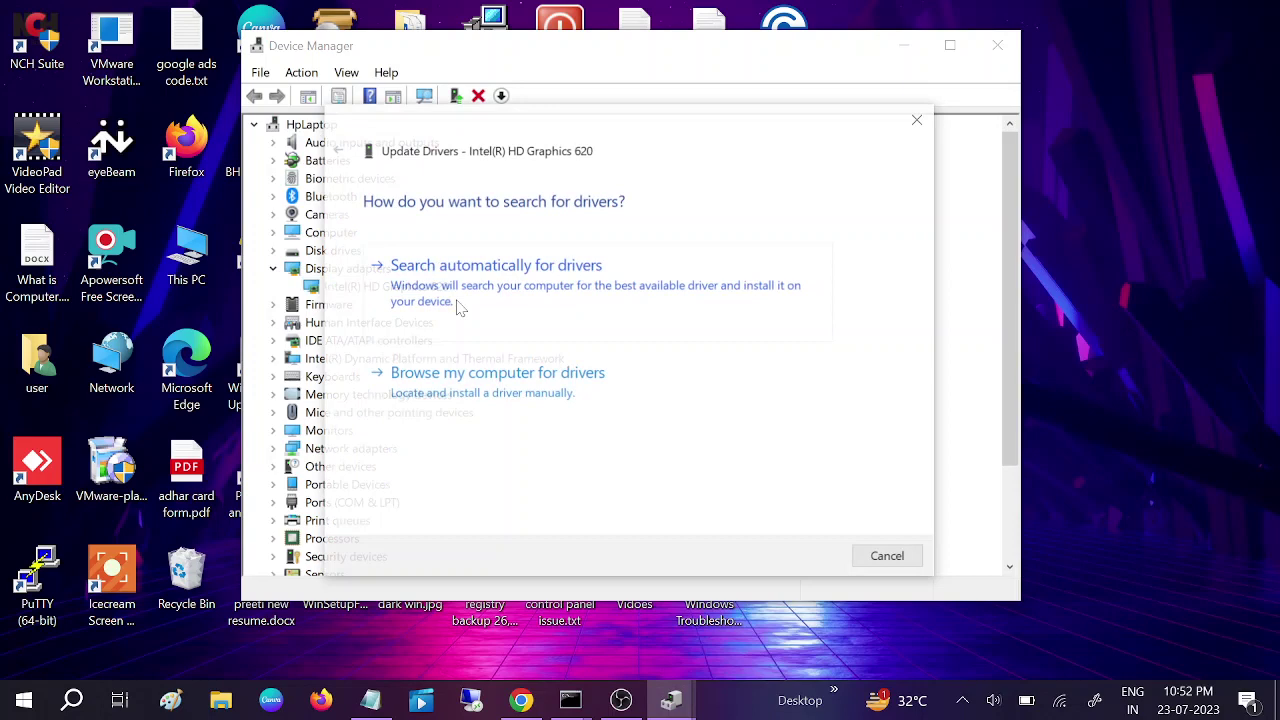
pyautogui.click(563, 291)
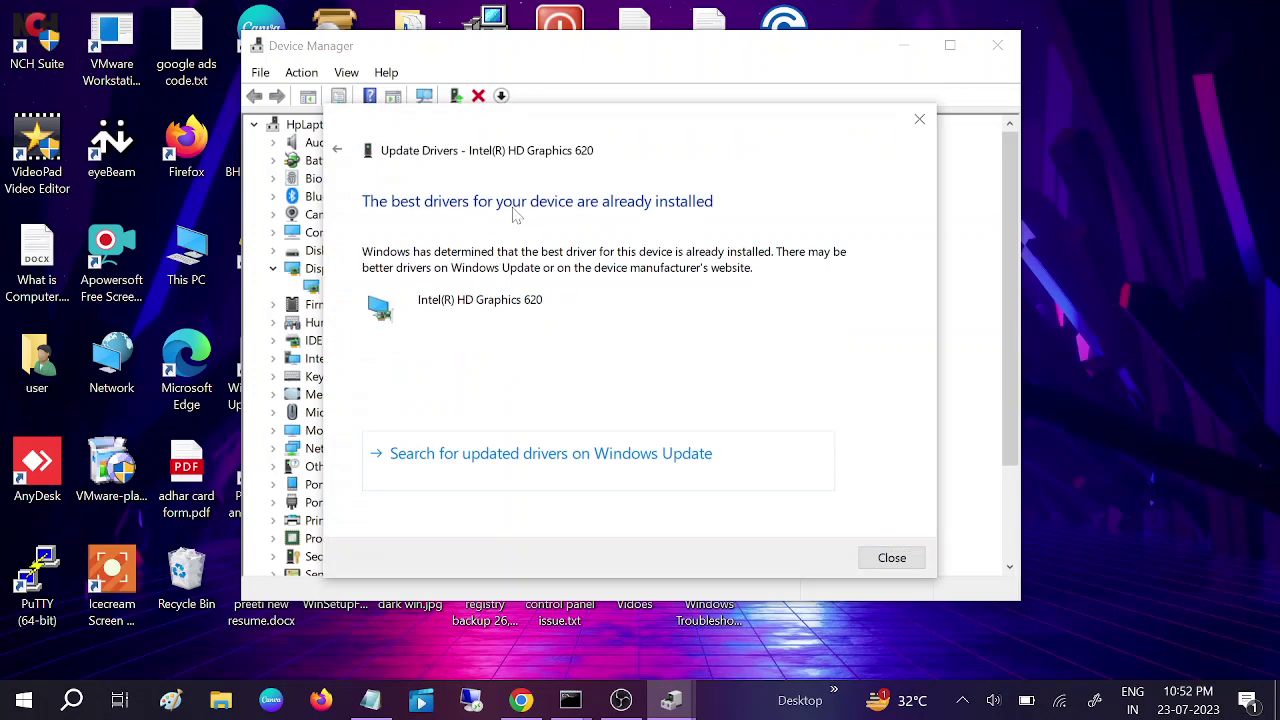
pyautogui.click(888, 560)
# - Check the driver date 19-07-2022 in the adapter's Driver tab, then close Properties and Device Manager
pyautogui.rightClick(403, 286)
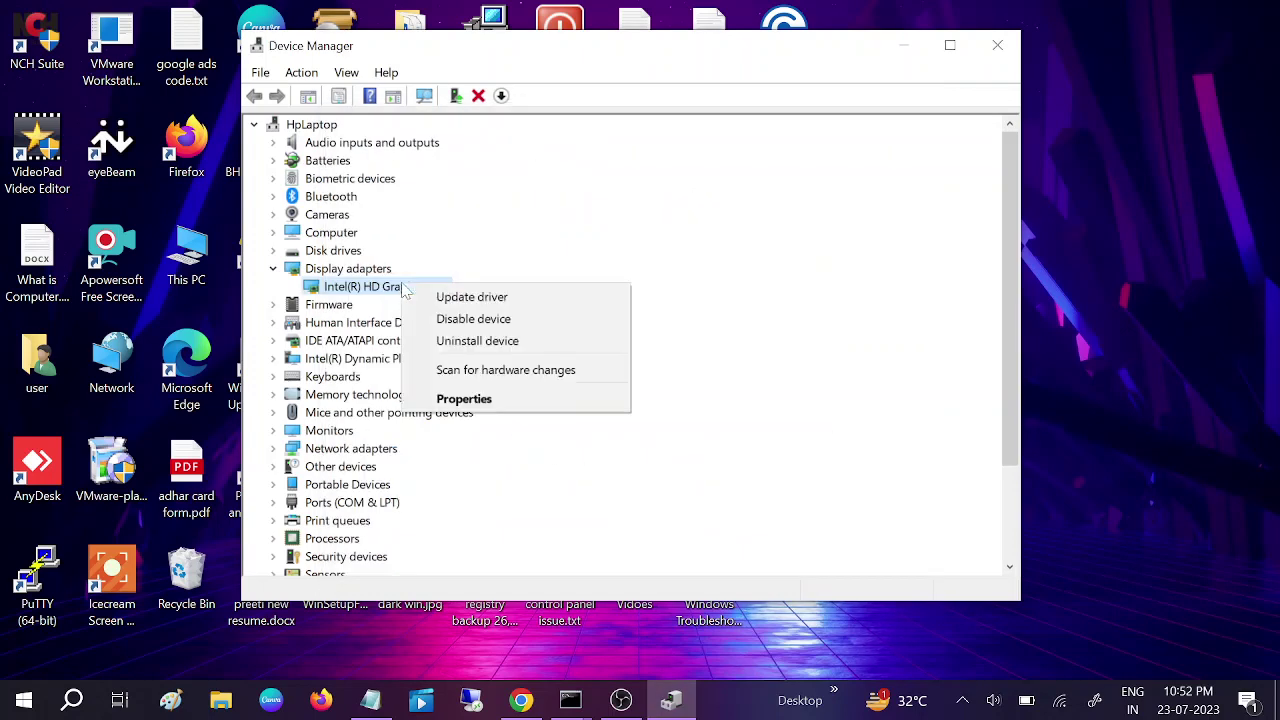
pyautogui.click(464, 399)
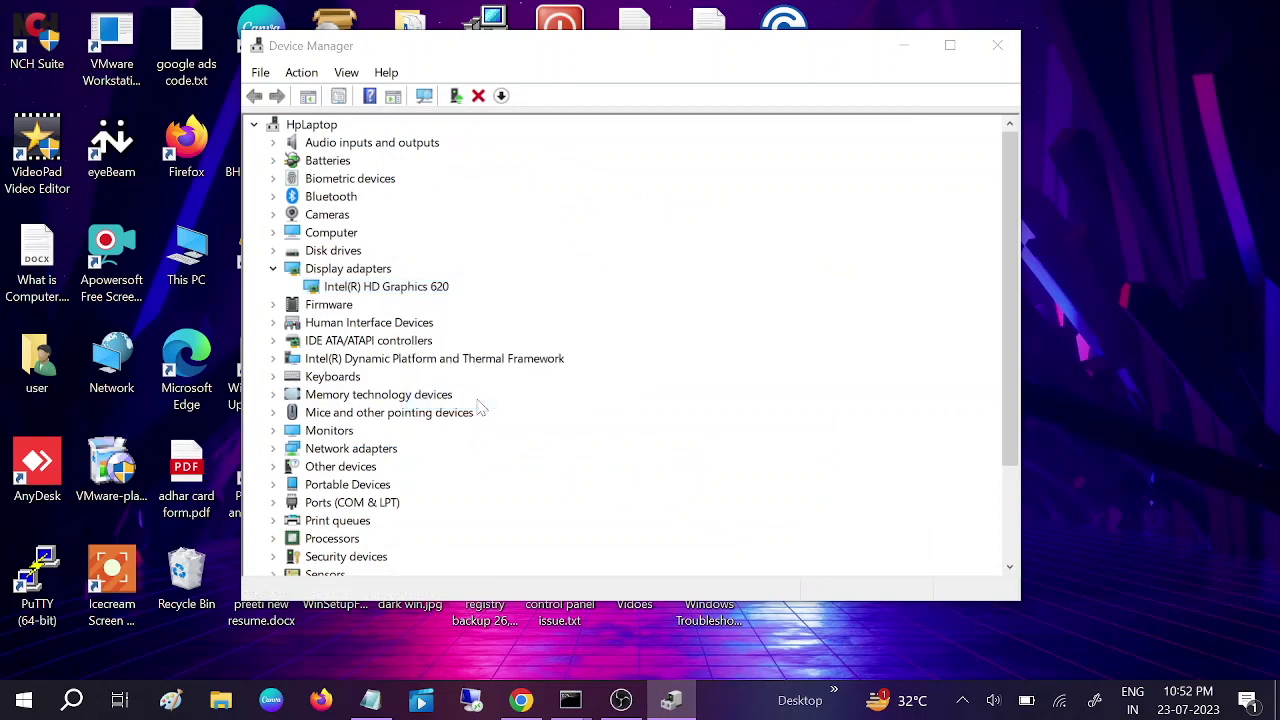
pyautogui.click(508, 138)
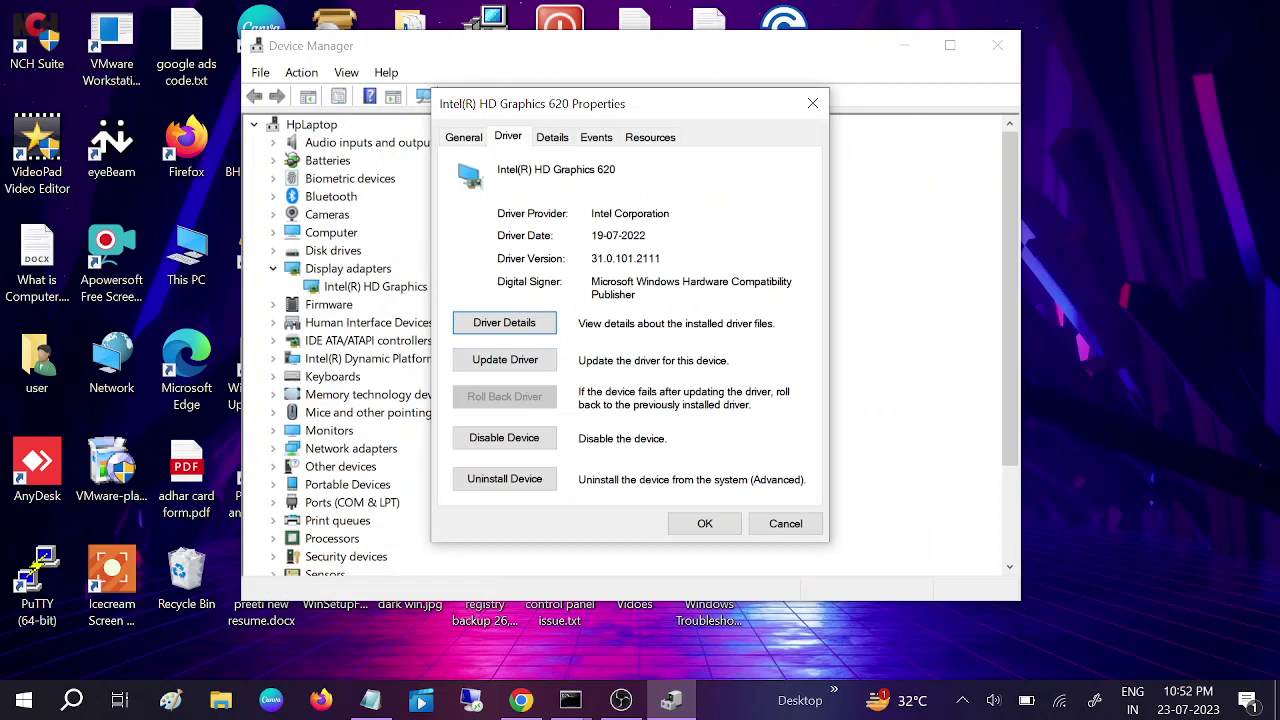
pyautogui.moveTo(591, 235); pyautogui.dragTo(647, 235)
pyautogui.click(813, 103)
pyautogui.click(997, 45)
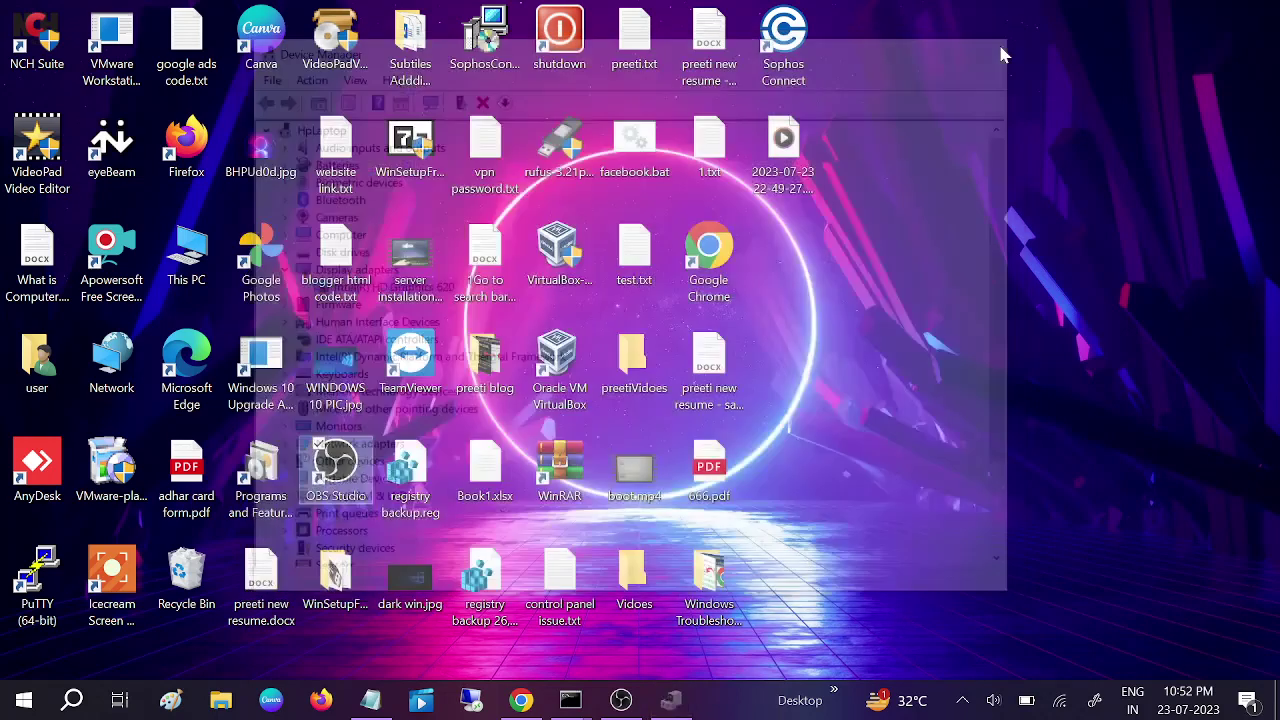
# - In Chrome, search for 'hp driver download', then for 'lenovo driver download'
pyautogui.doubleClick(734, 271)
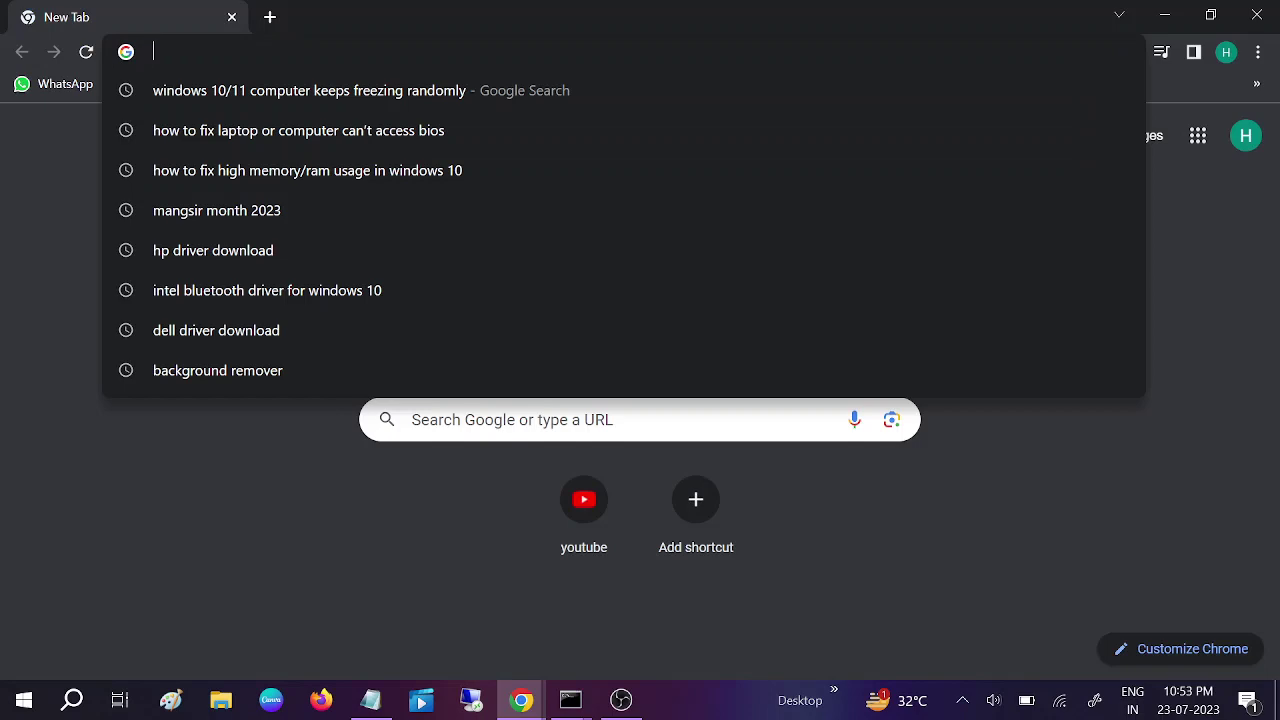
pyautogui.write('hp driver')
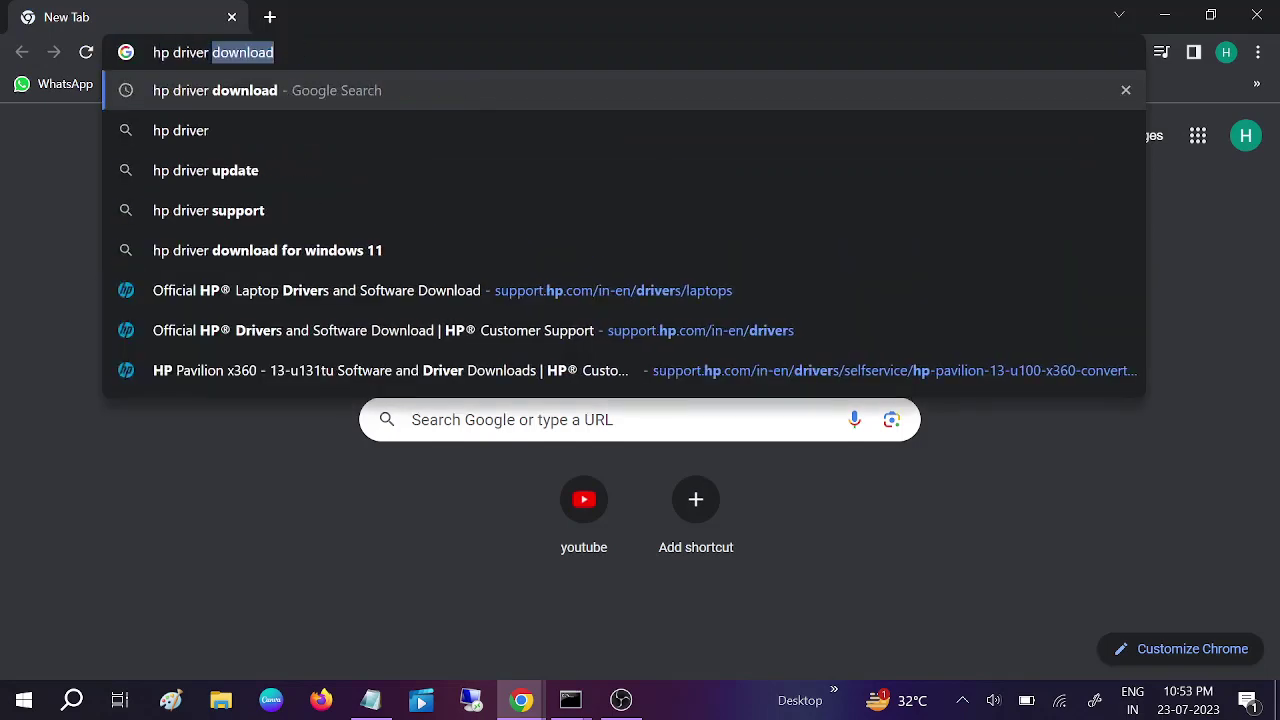
pyautogui.press('Return')
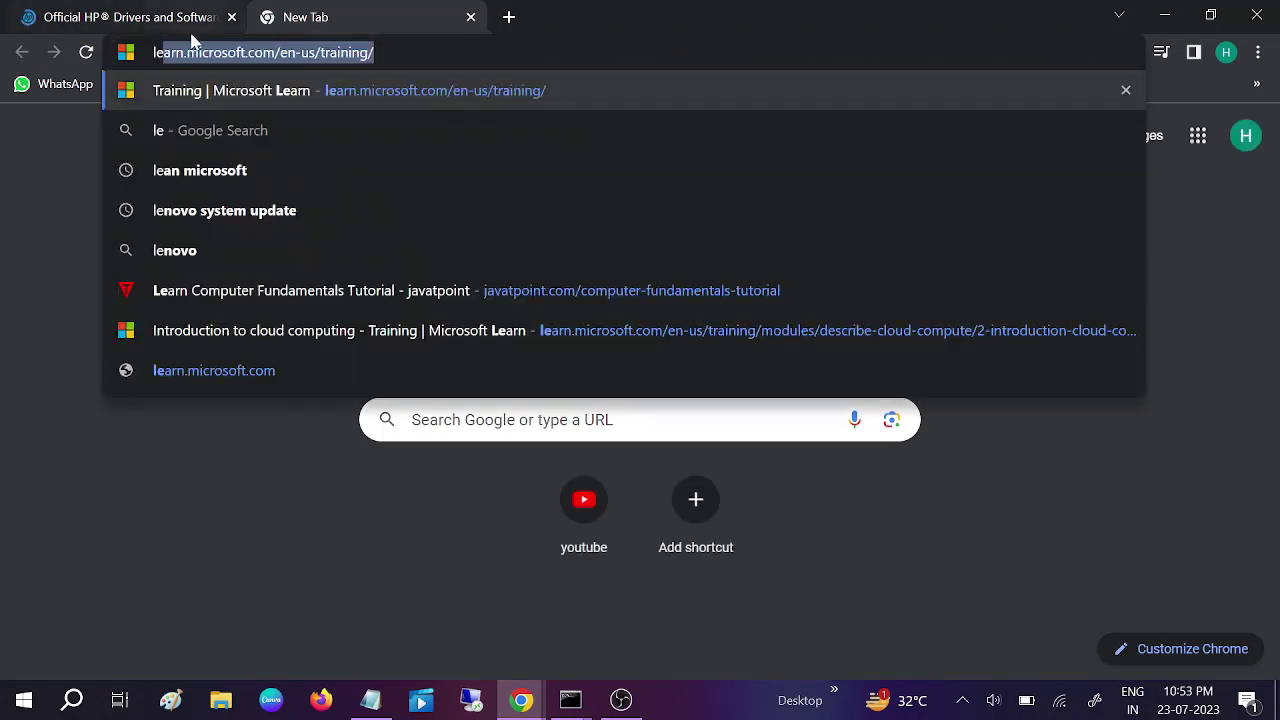
pyautogui.write('n')
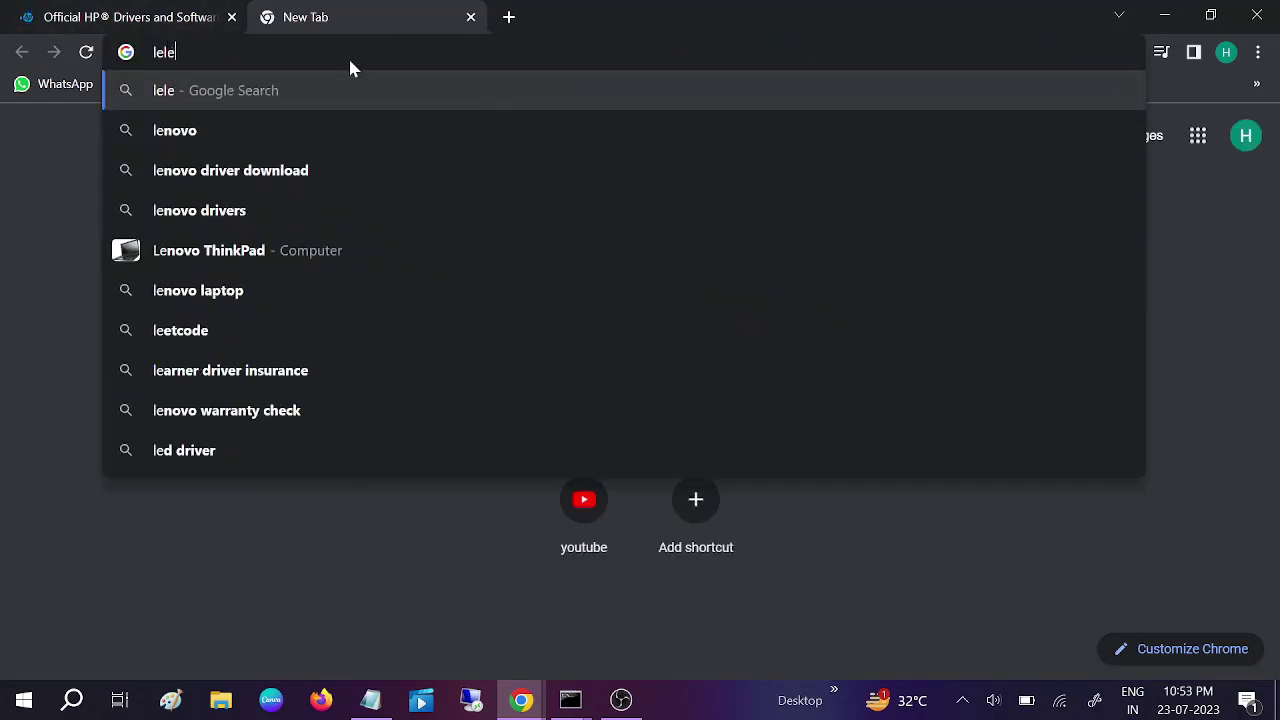
pyautogui.press('BackSpace')
pyautogui.write('l')
pyautogui.press('BackSpace')
pyautogui.write('novo driver d')
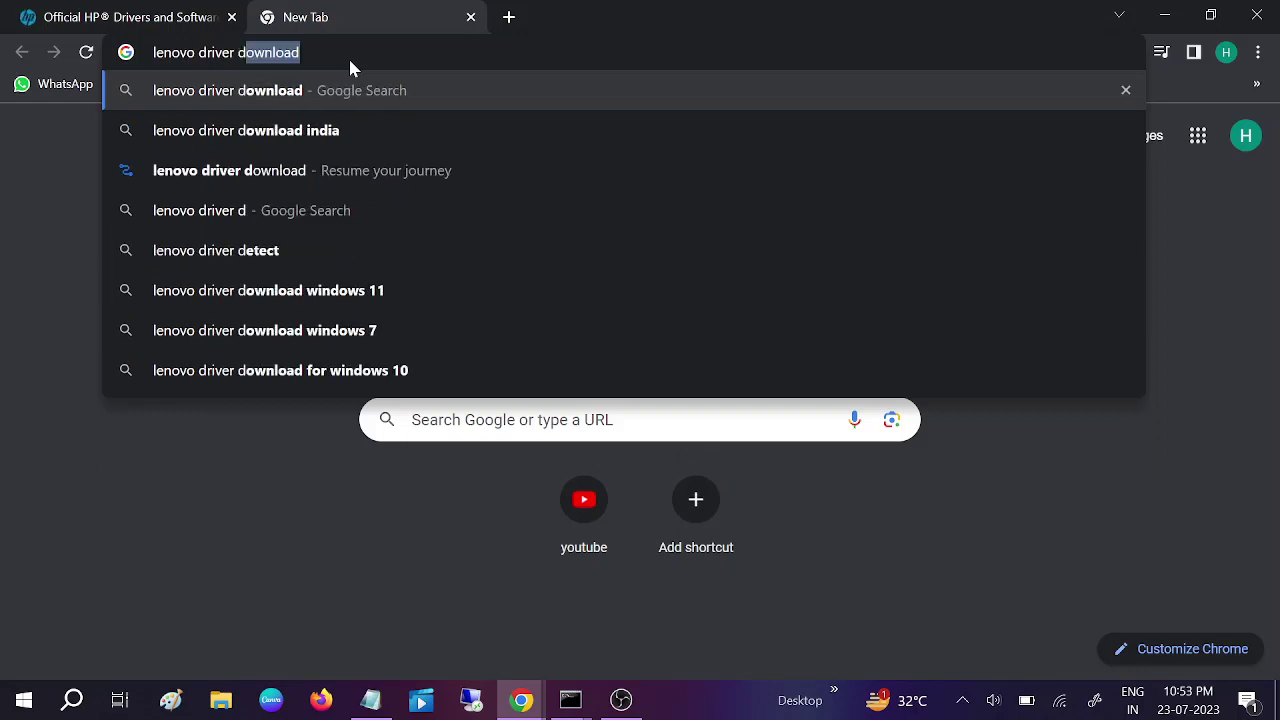
pyautogui.press('Return')
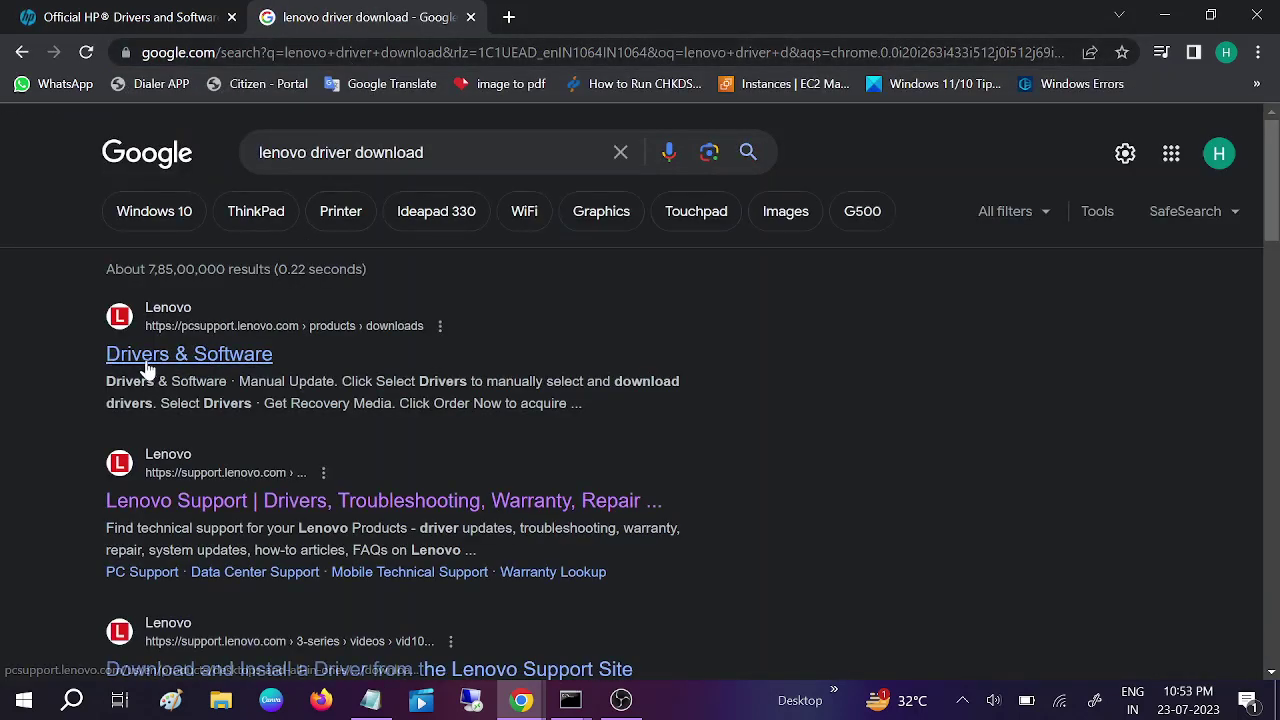
# - Open Lenovo's Drivers & Software page on the India site and dismiss the cookie notice
pyautogui.click(186, 366)
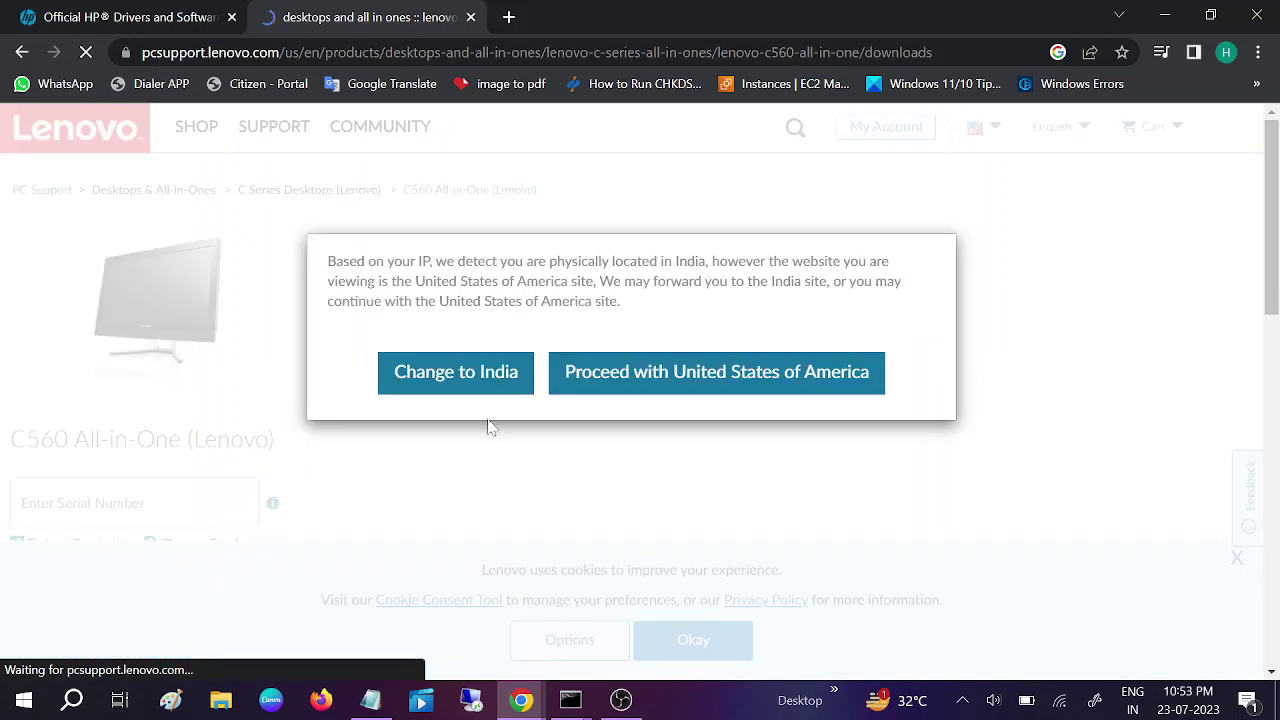
pyautogui.click(470, 383)
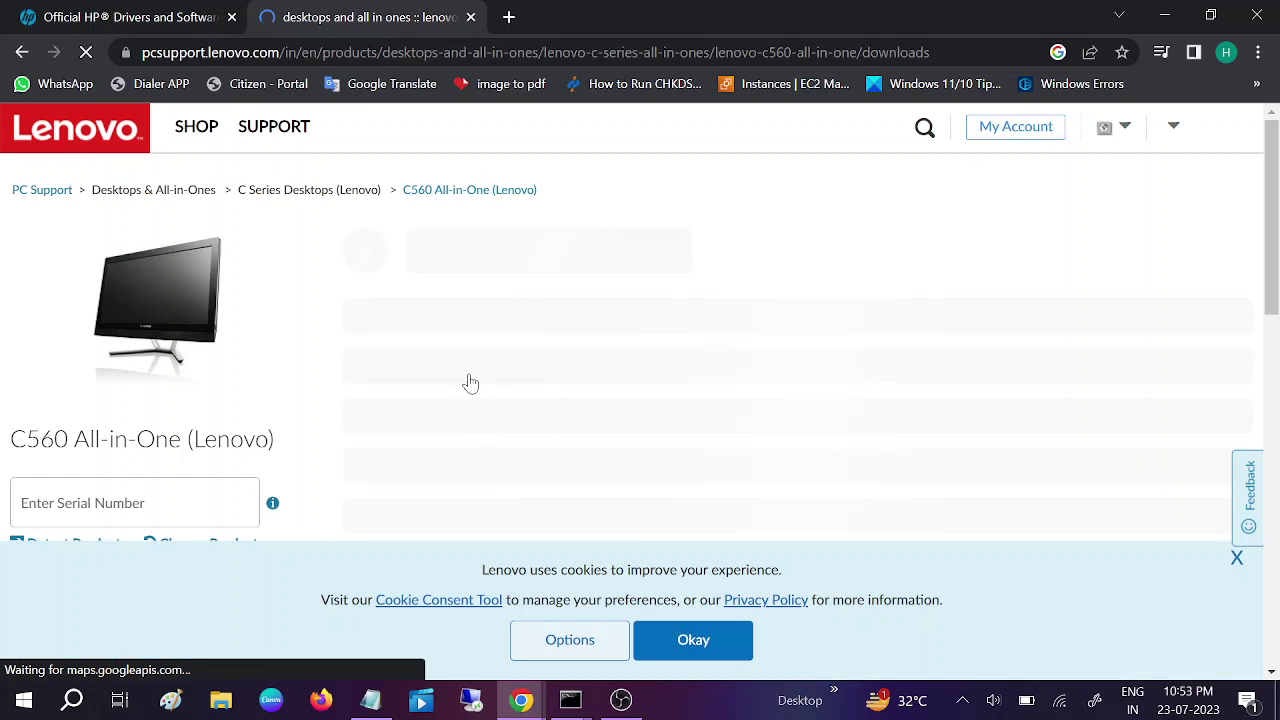
pyautogui.click(698, 648)
pyautogui.scroll(-2, 590, 433)
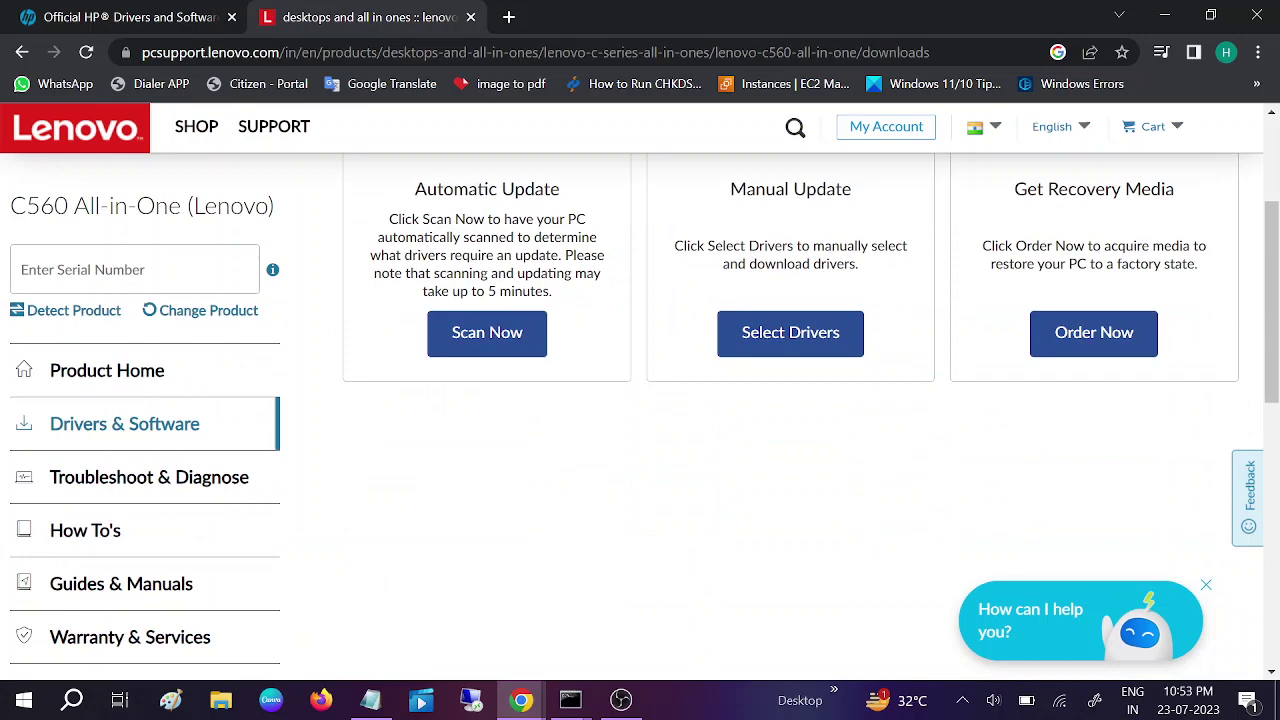
pyautogui.scroll(2, 135, 340)
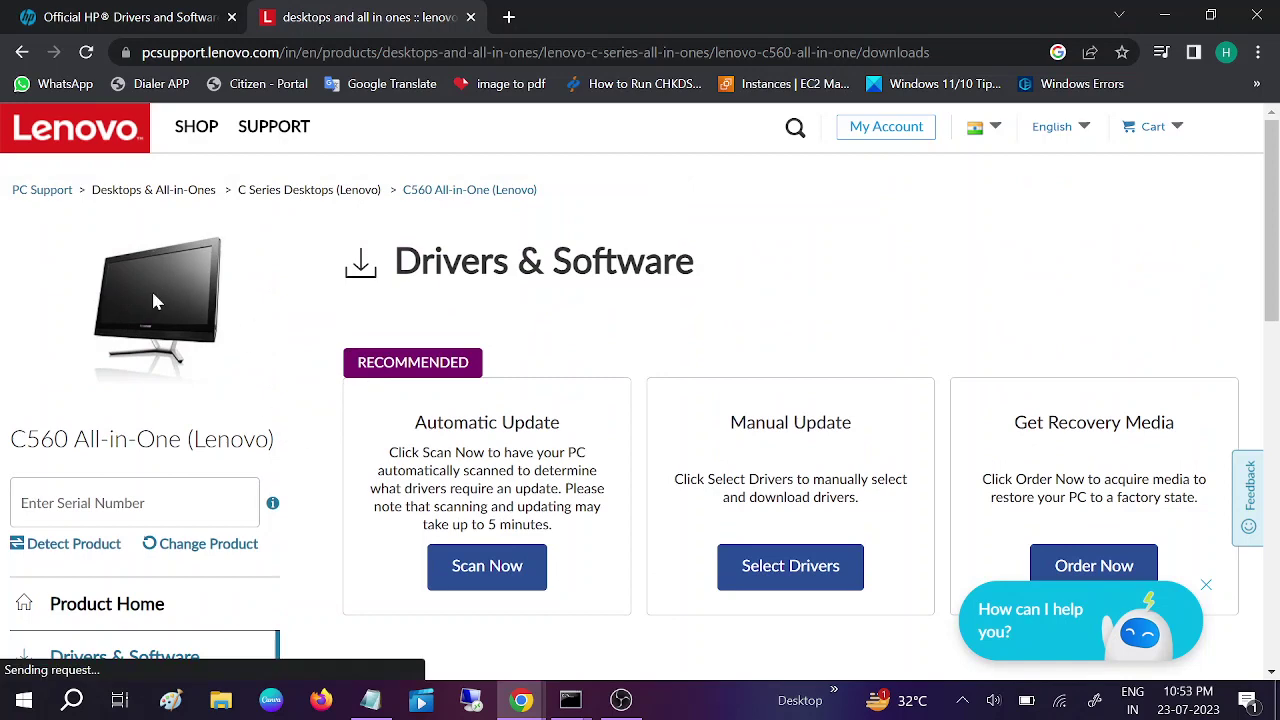
pyautogui.scroll(-2, 338, 438)
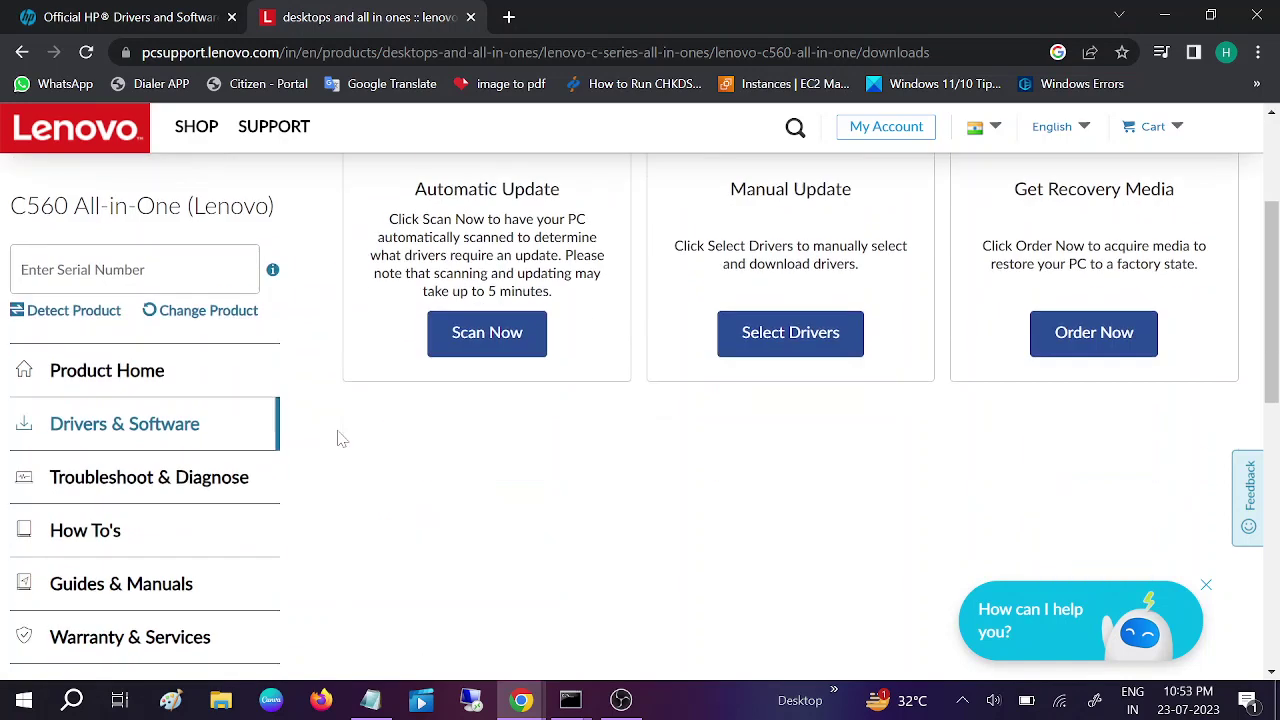
# - Choose Select Drivers and open the Graphics Processing Units category to view the driver list
pyautogui.click(793, 332)
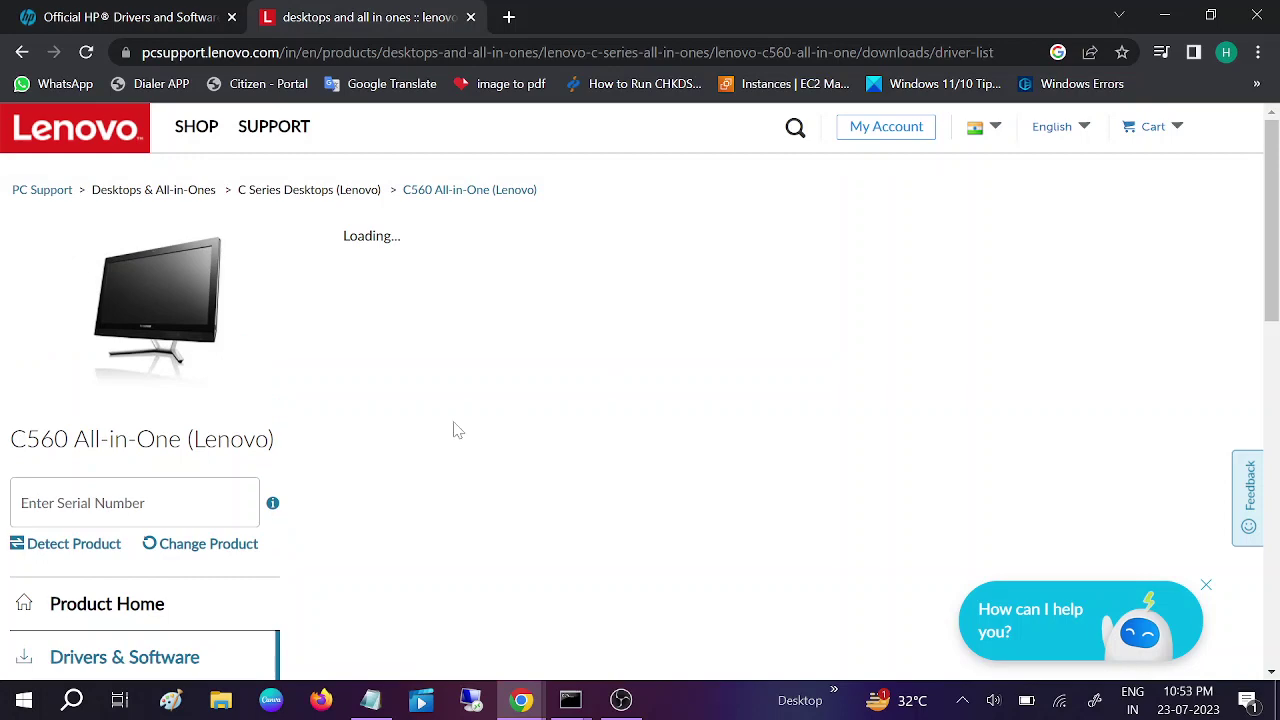
pyautogui.scroll(-2, 455, 430)
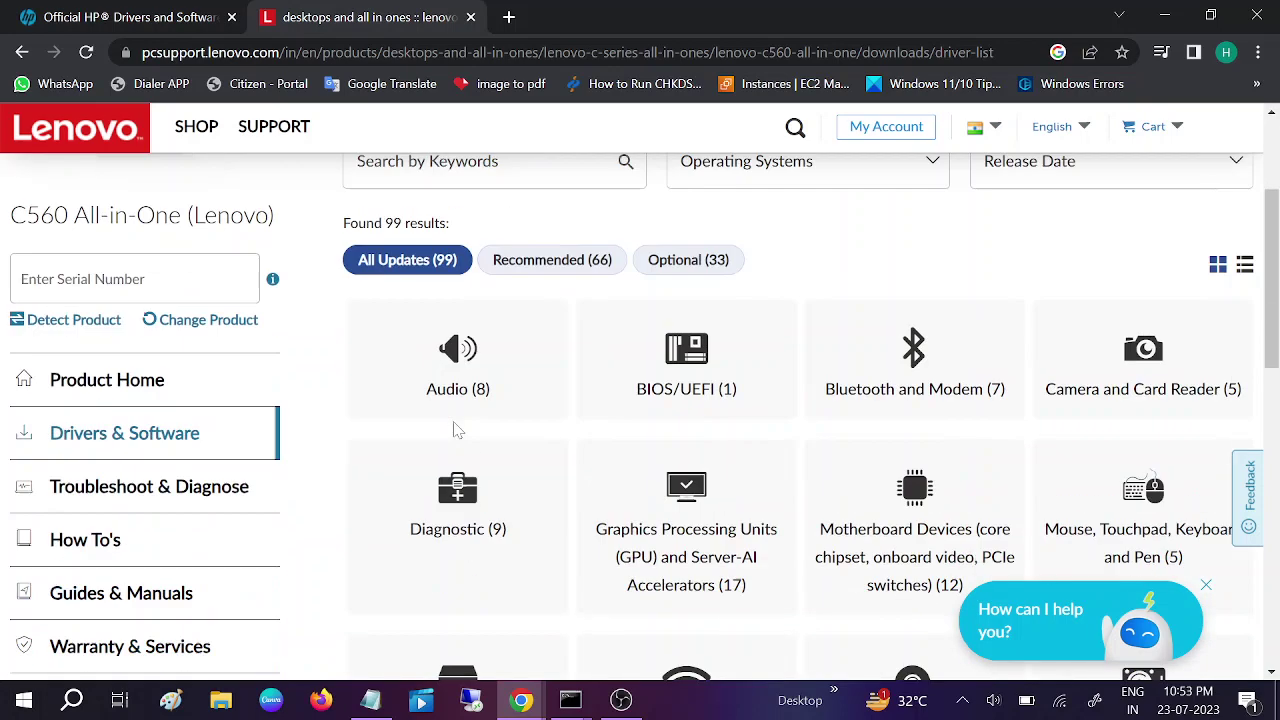
pyautogui.scroll(-2, 455, 430)
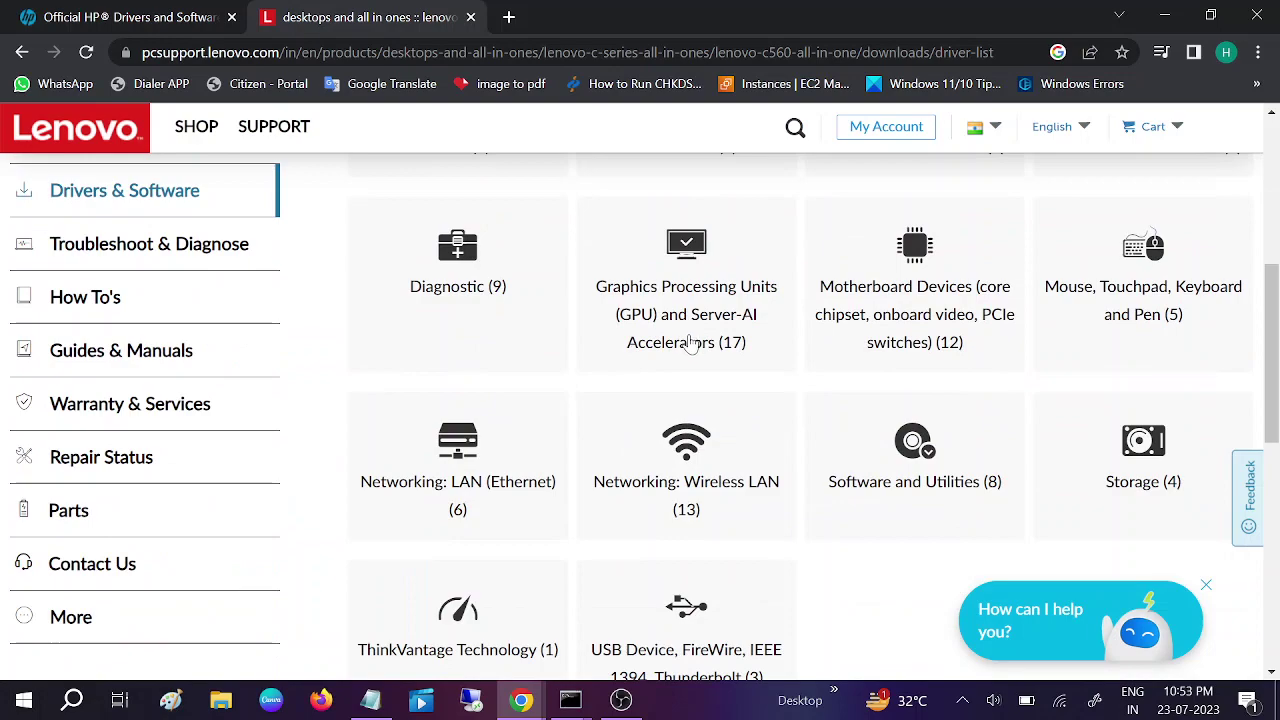
pyautogui.scroll(2, 720, 350)
pyautogui.scroll(-2, 757, 363)
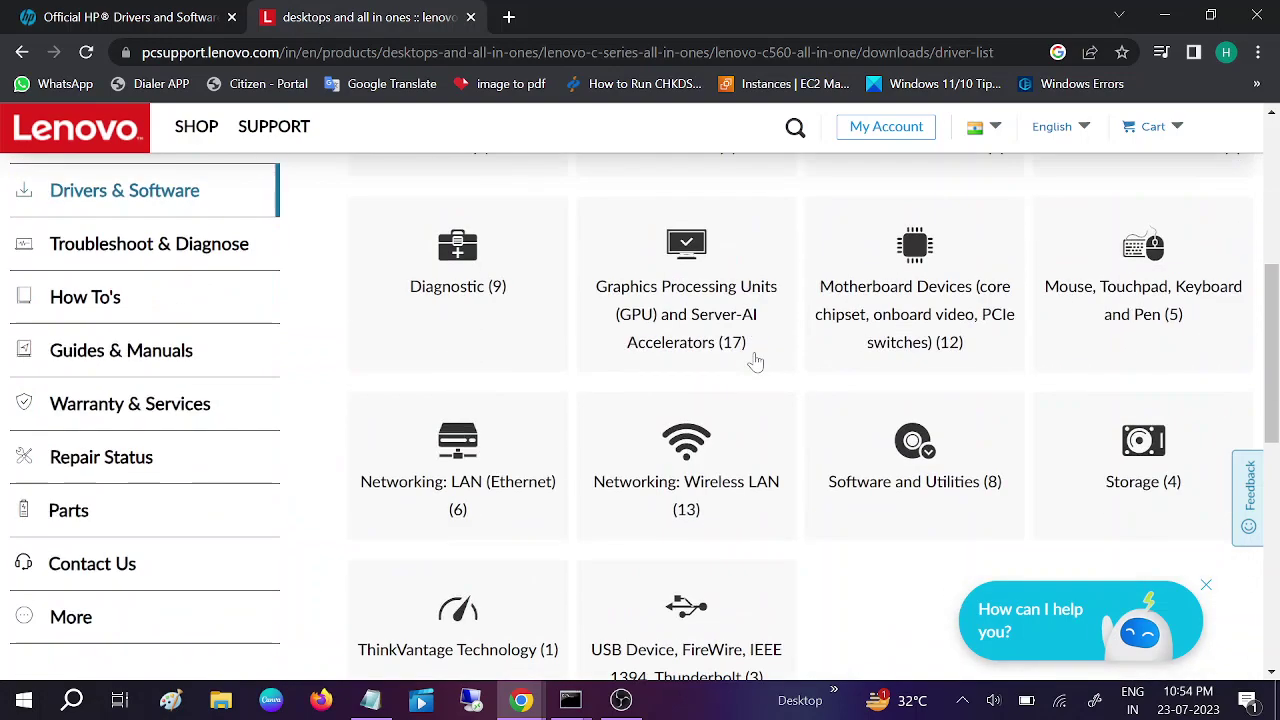
pyautogui.click(684, 310)
pyautogui.scroll(-1, 571, 467)
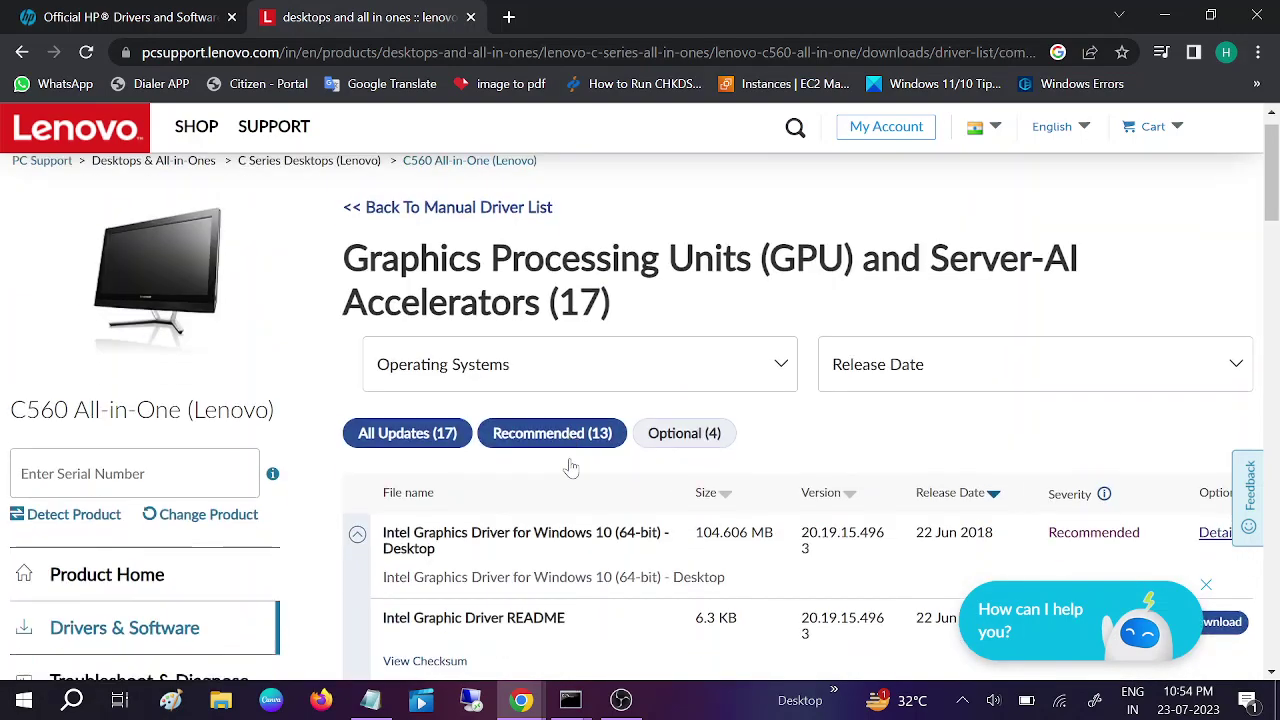
pyautogui.scroll(-2, 571, 467)
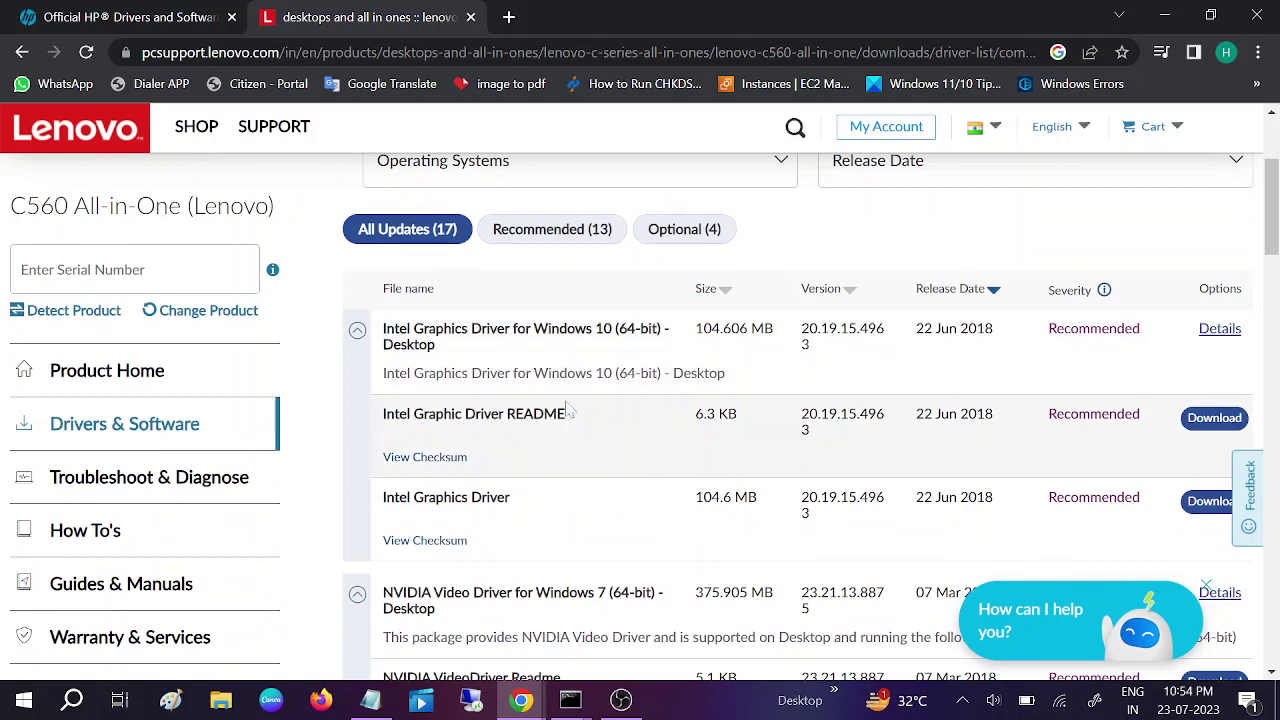
# - Return to the HP tab, accept the privacy notice and open the Laptop drivers page
pyautogui.click(140, 22)
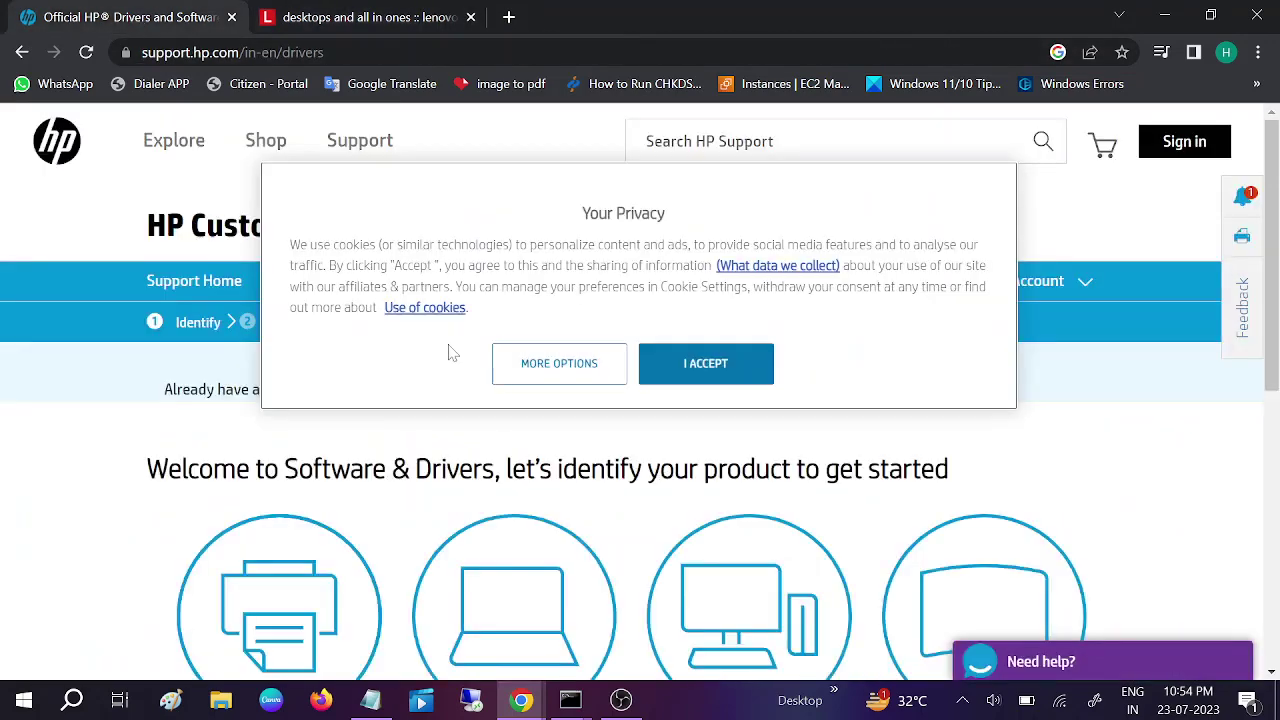
pyautogui.click(710, 368)
pyautogui.scroll(-5, 352, 230)
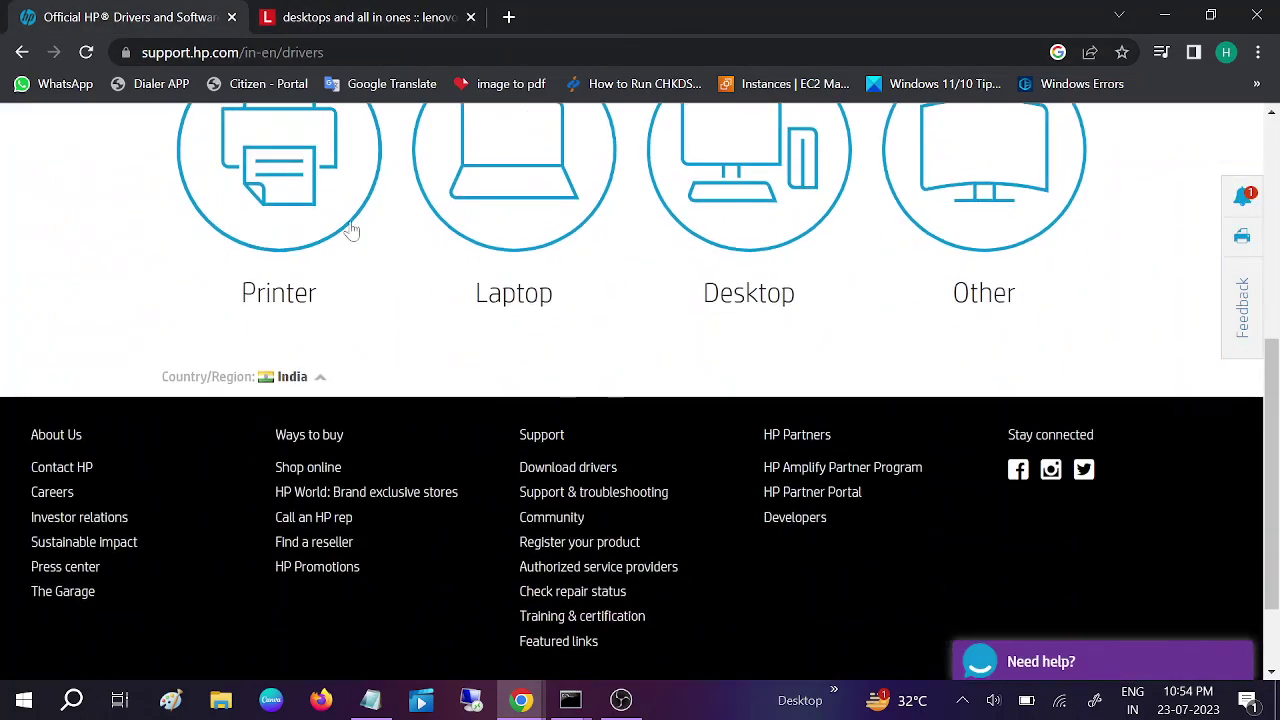
pyautogui.click(526, 209)
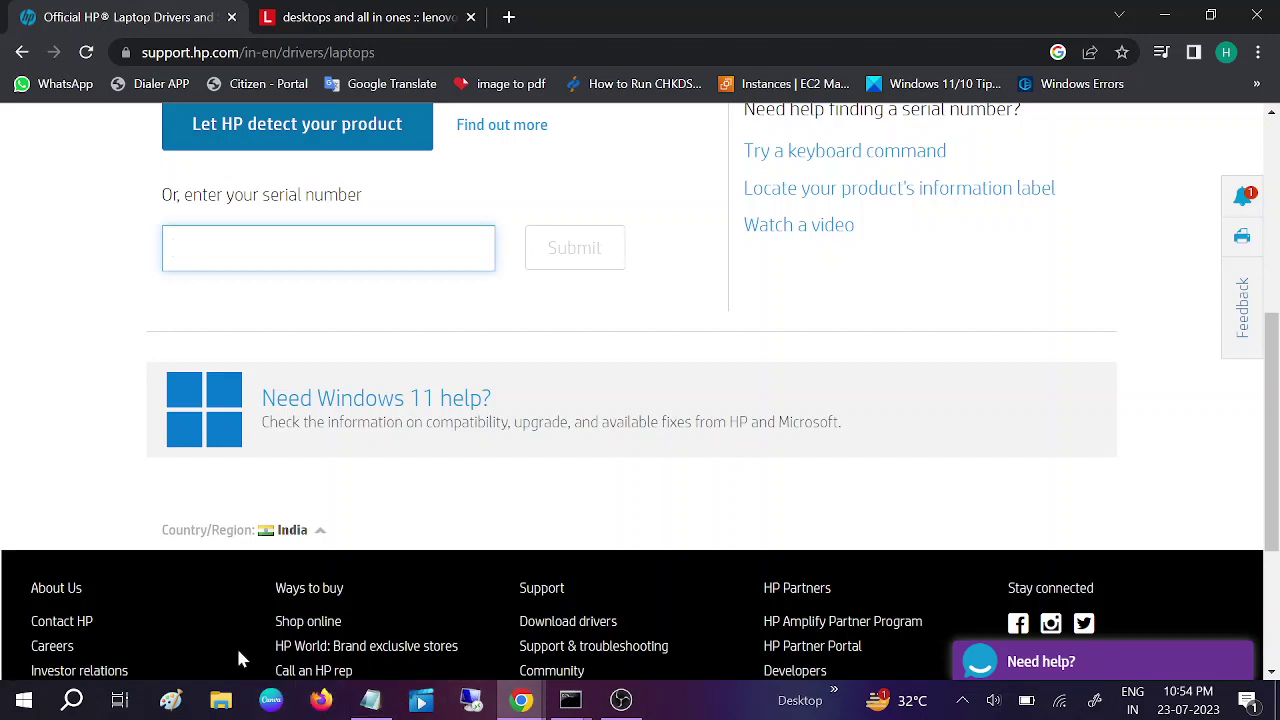
# - Launch cmd from the Run box and execute wmic bios get serialnumber
pyautogui.press('super+r')
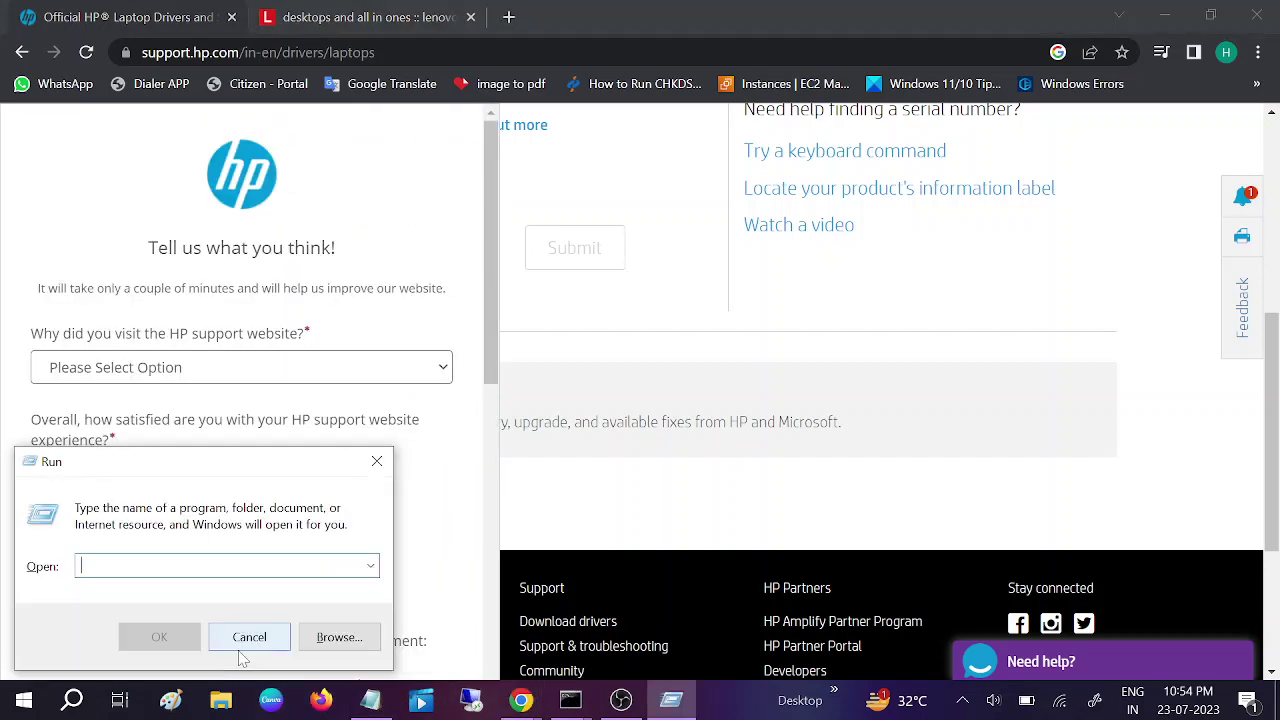
pyautogui.write('cmd')
pyautogui.press('Return')
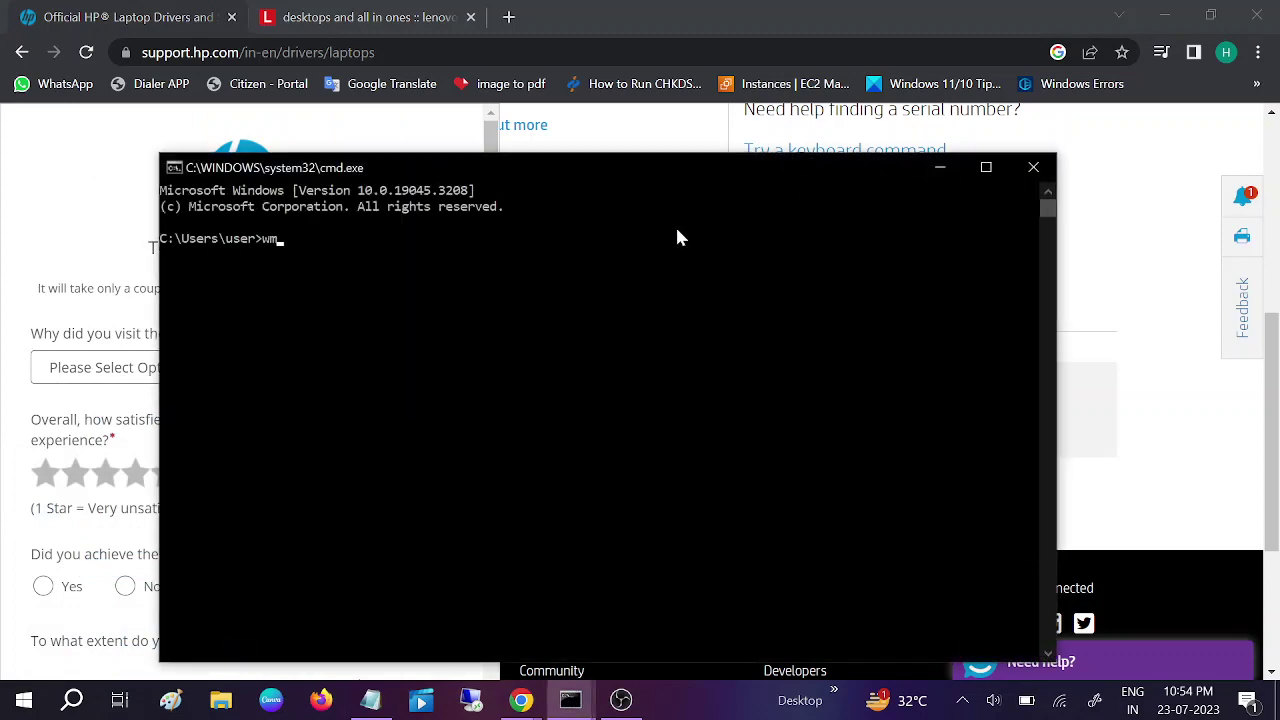
pyautogui.write('wmic bios get serial')
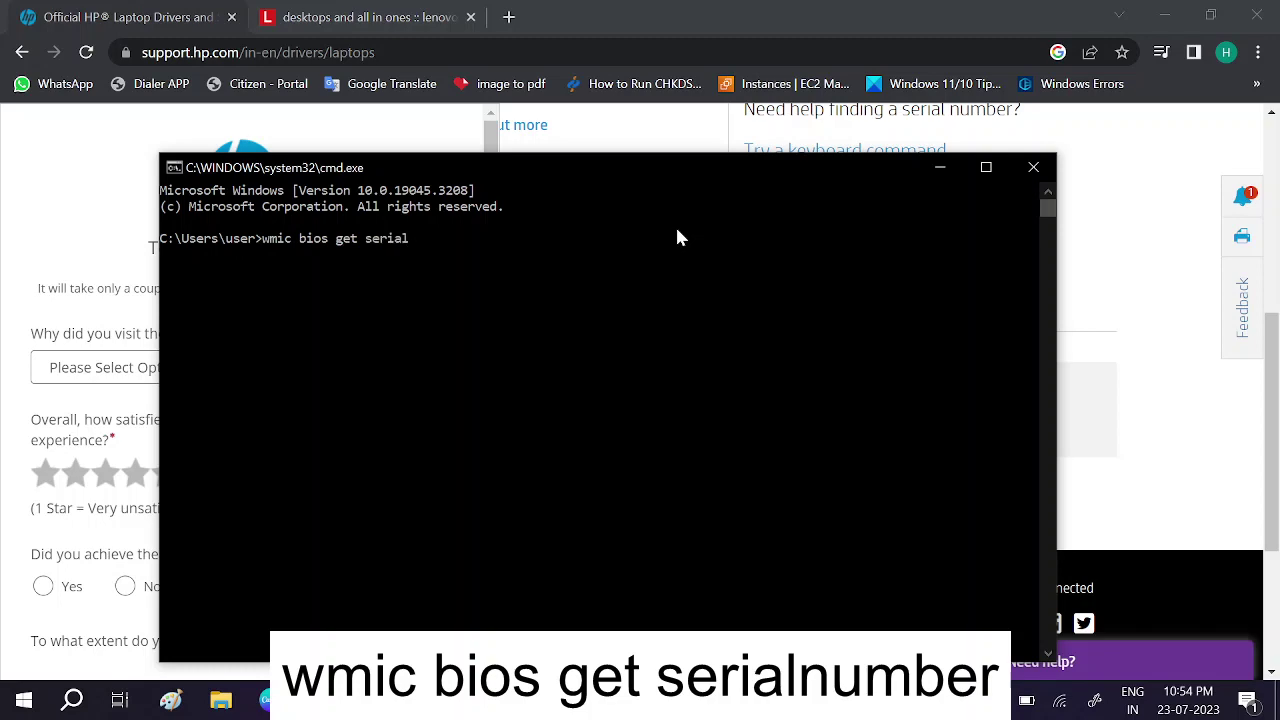
pyautogui.write('number')
pyautogui.press('Return')
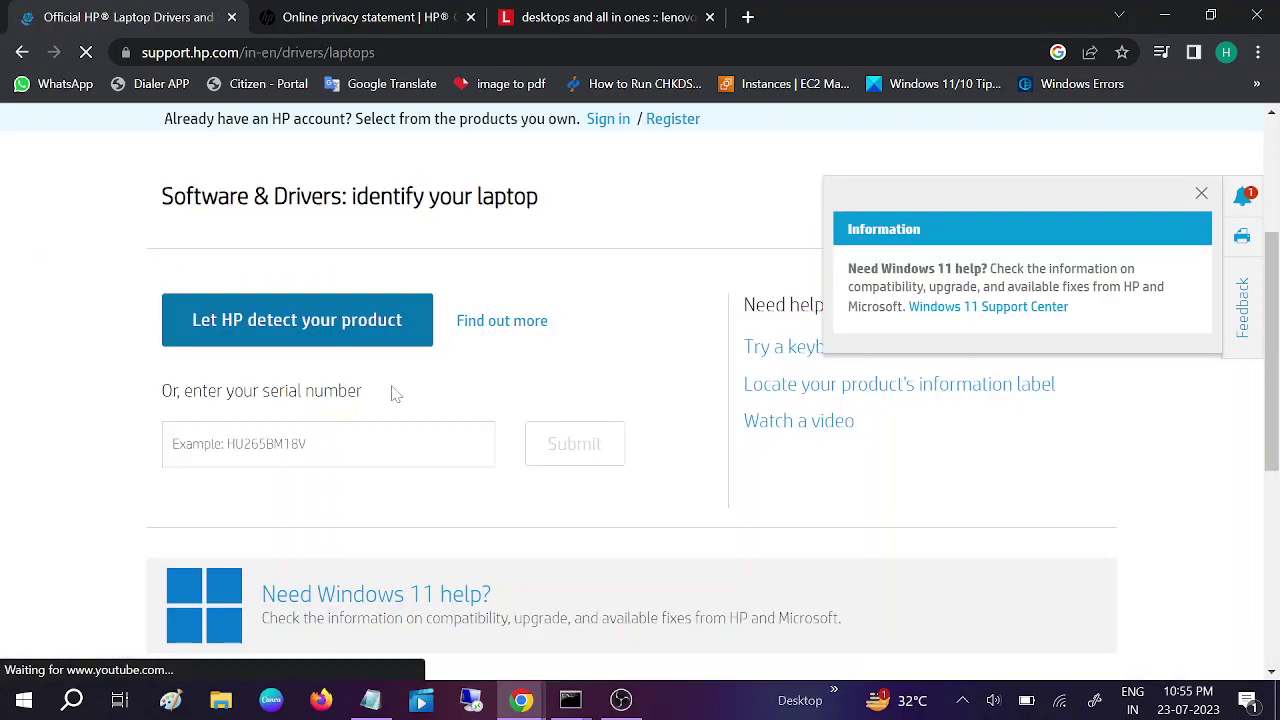
# - Enter the laptop's serial number and submit Windows 10 (64-bit) as the operating system
pyautogui.click(300, 444)
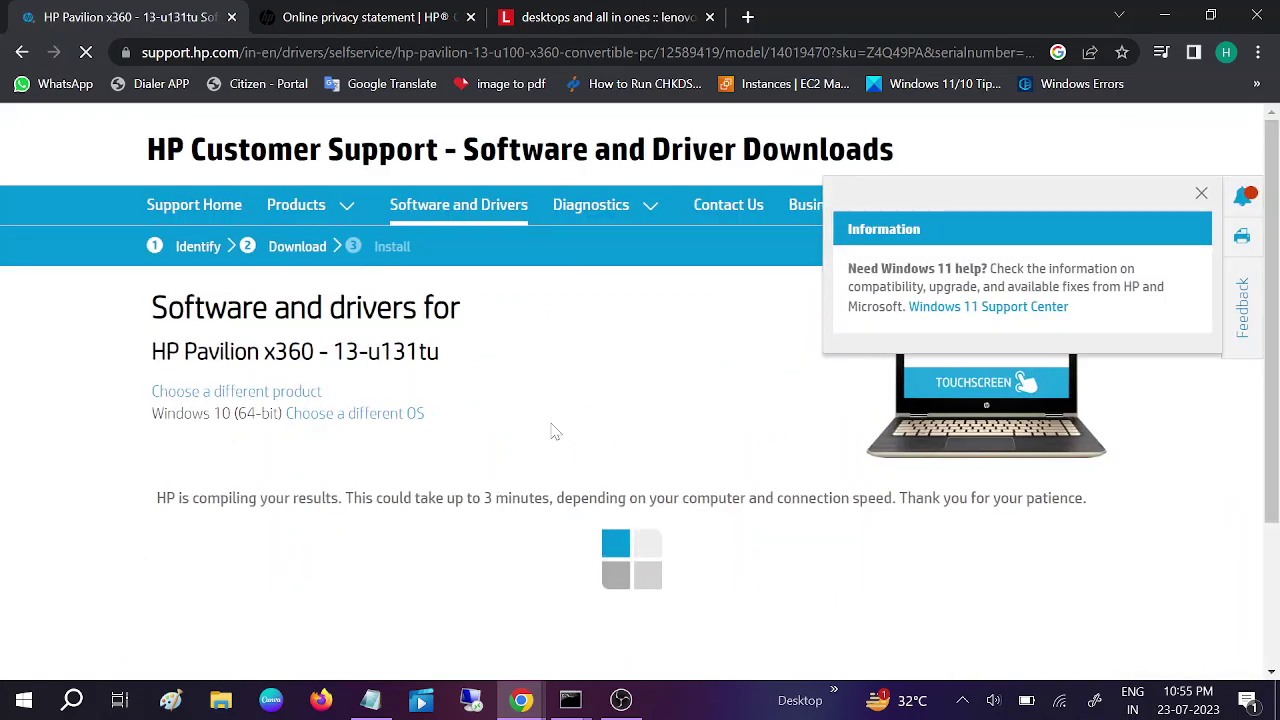
pyautogui.scroll(-2, 438, 494)
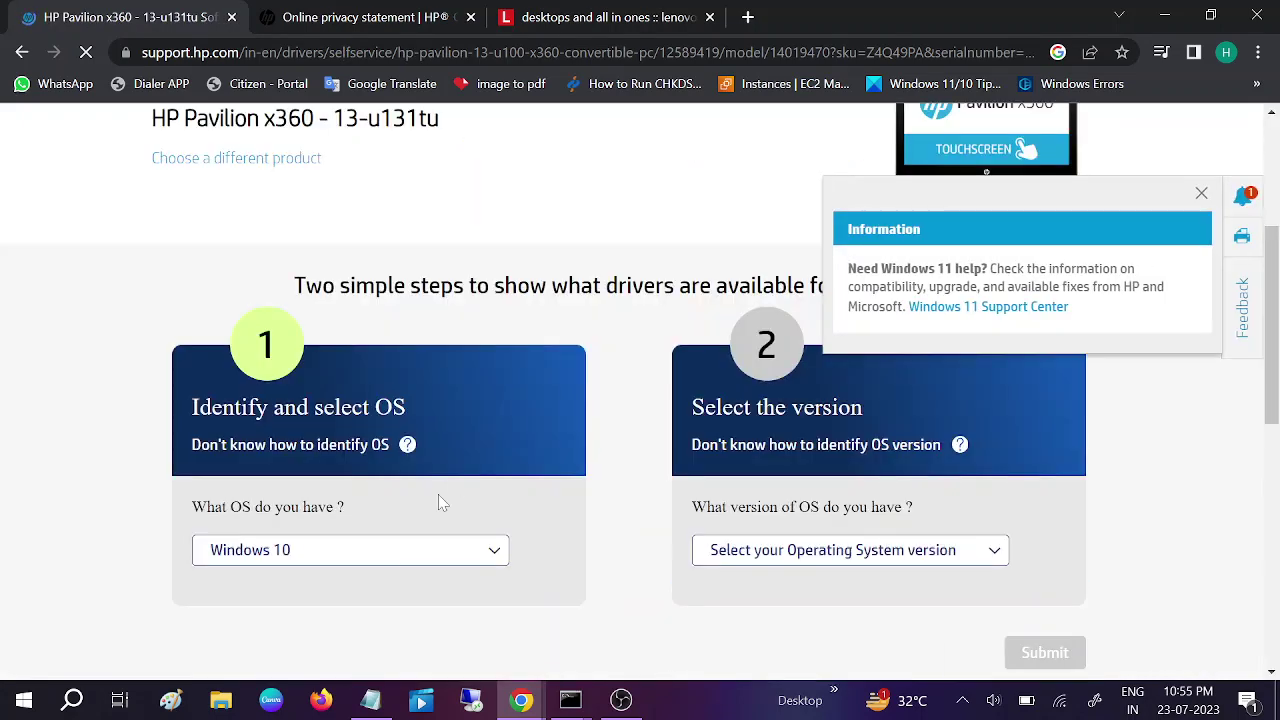
pyautogui.click(765, 556)
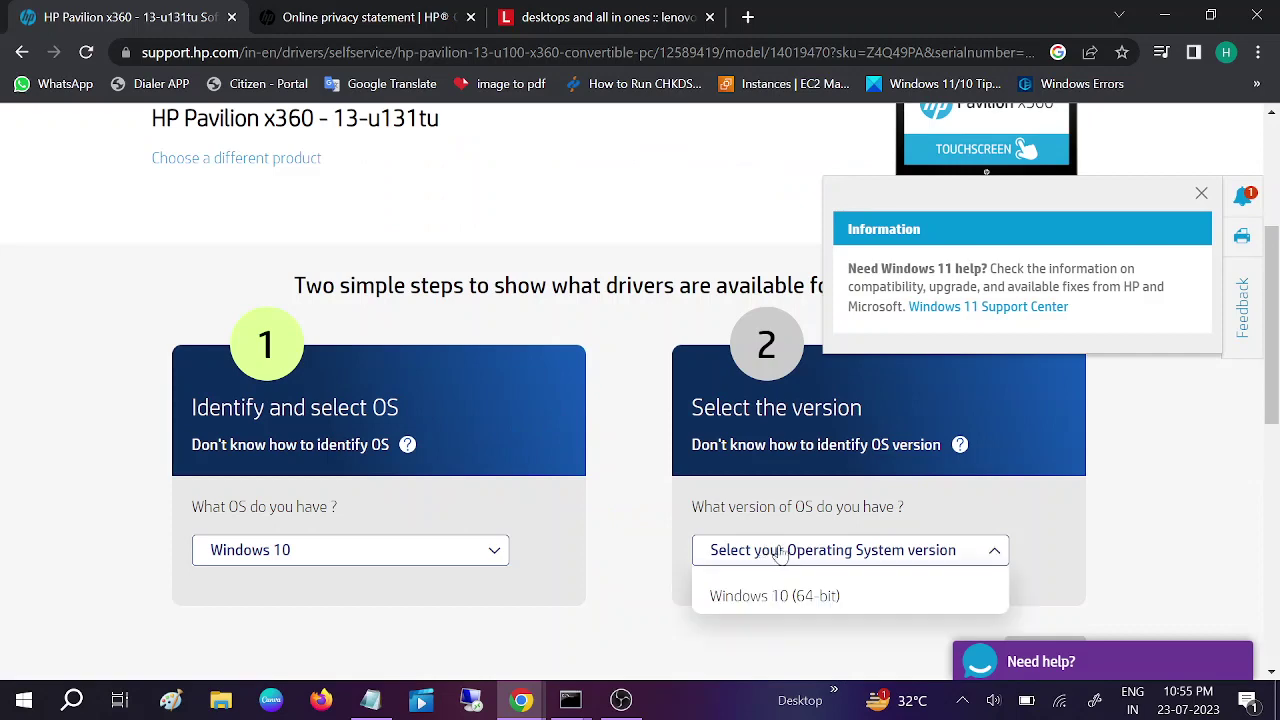
pyautogui.click(770, 597)
pyautogui.scroll(-5, 870, 444)
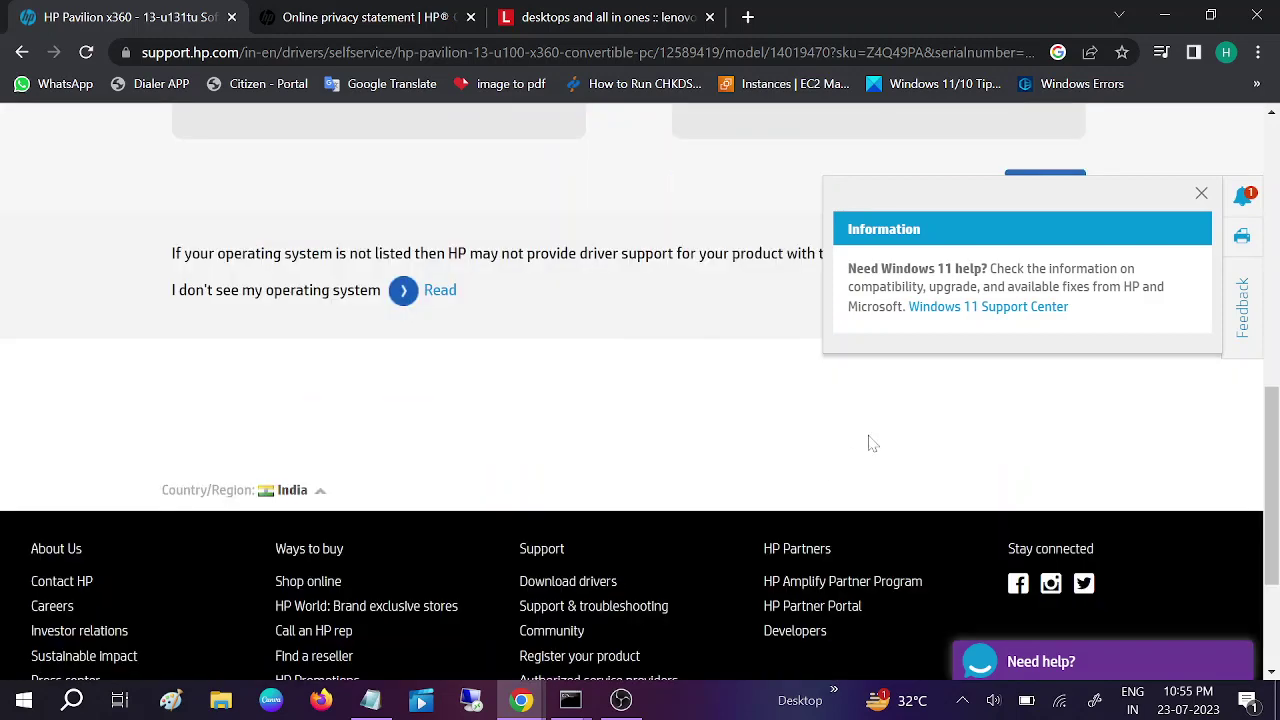
pyautogui.click(1201, 192)
pyautogui.click(1030, 195)
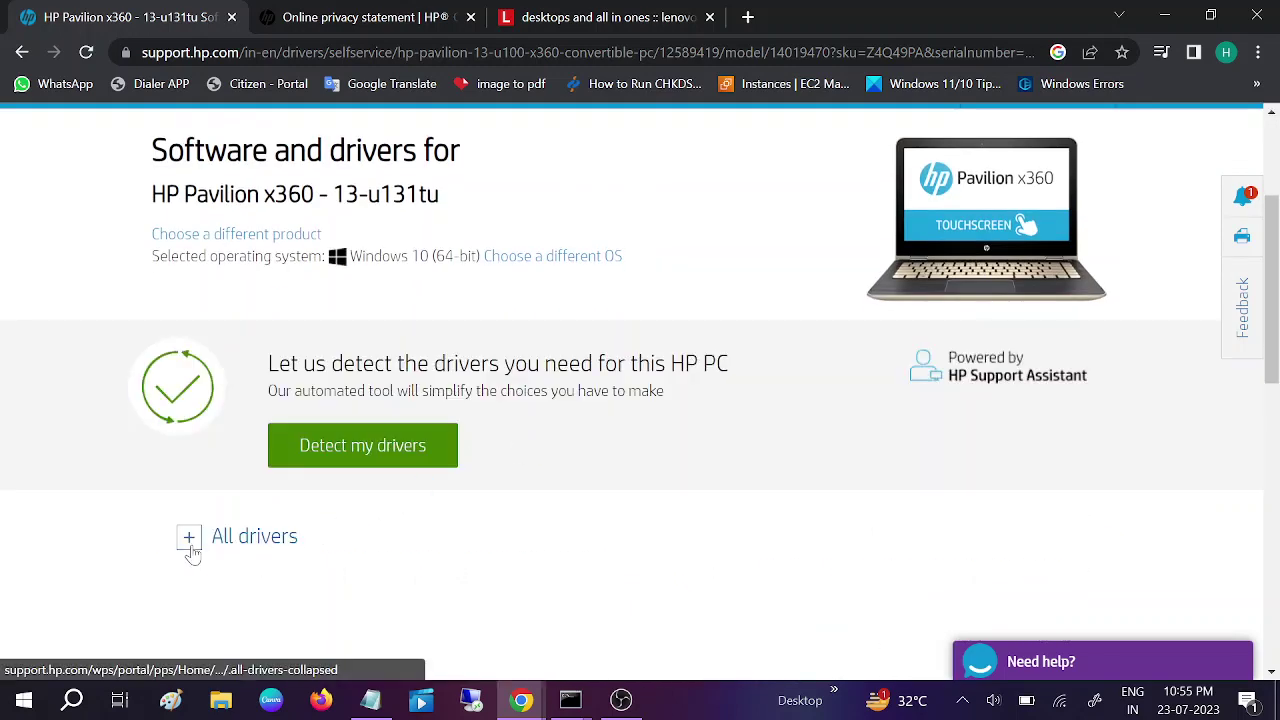
# - Find the Intel HD Graphics driver under All drivers > Driver-Display / Monitor, then close Chrome
pyautogui.click(189, 540)
pyautogui.scroll(-2, 475, 524)
pyautogui.scroll(-2, 472, 523)
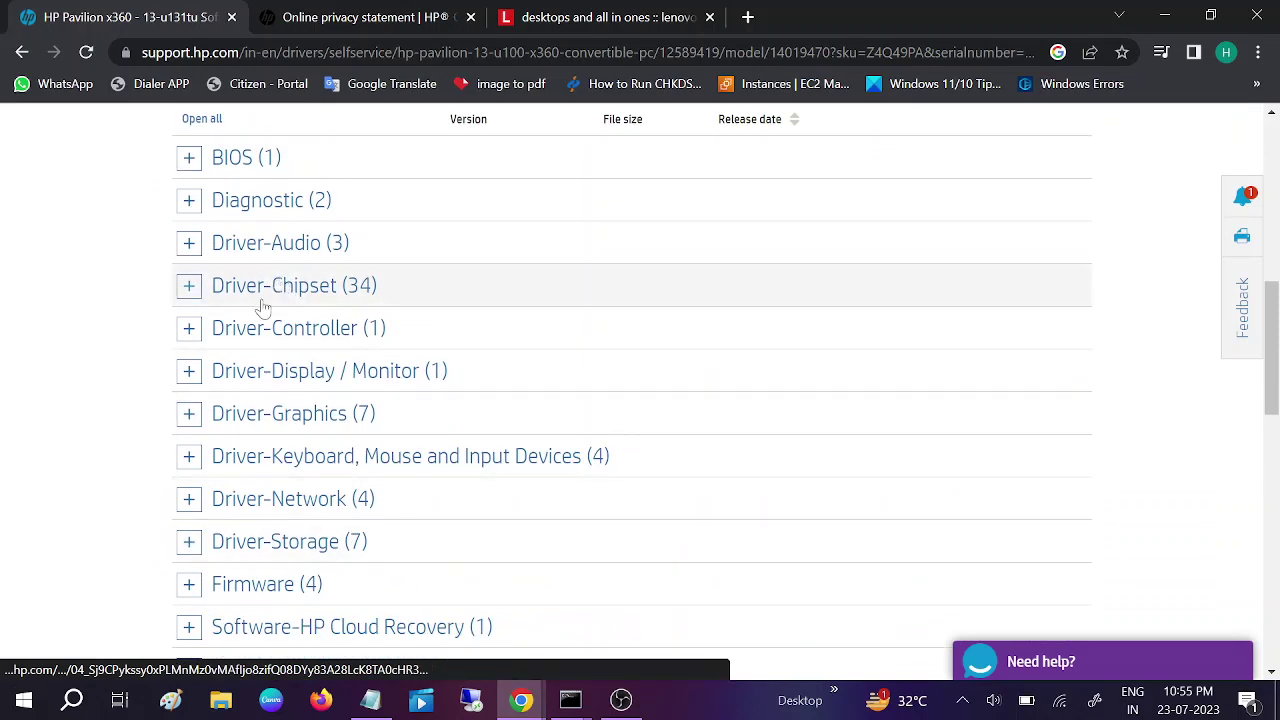
pyautogui.click(188, 371)
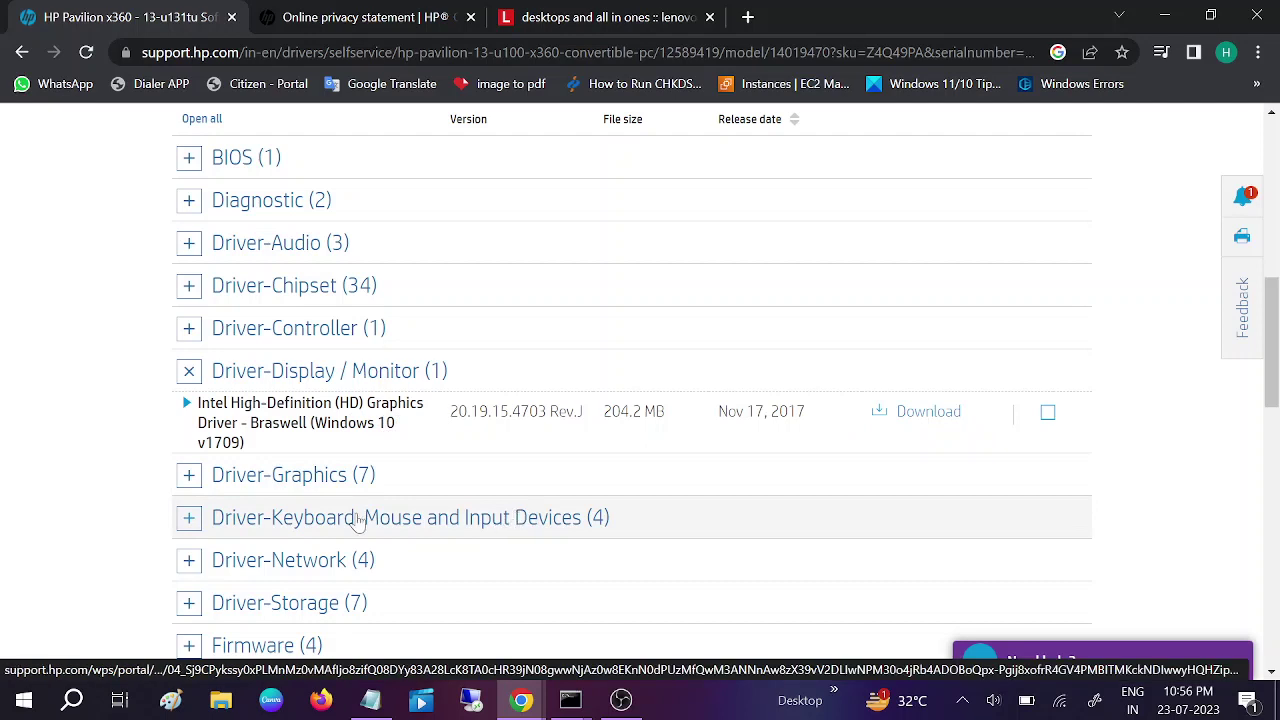
pyautogui.scroll(5, 189, 474)
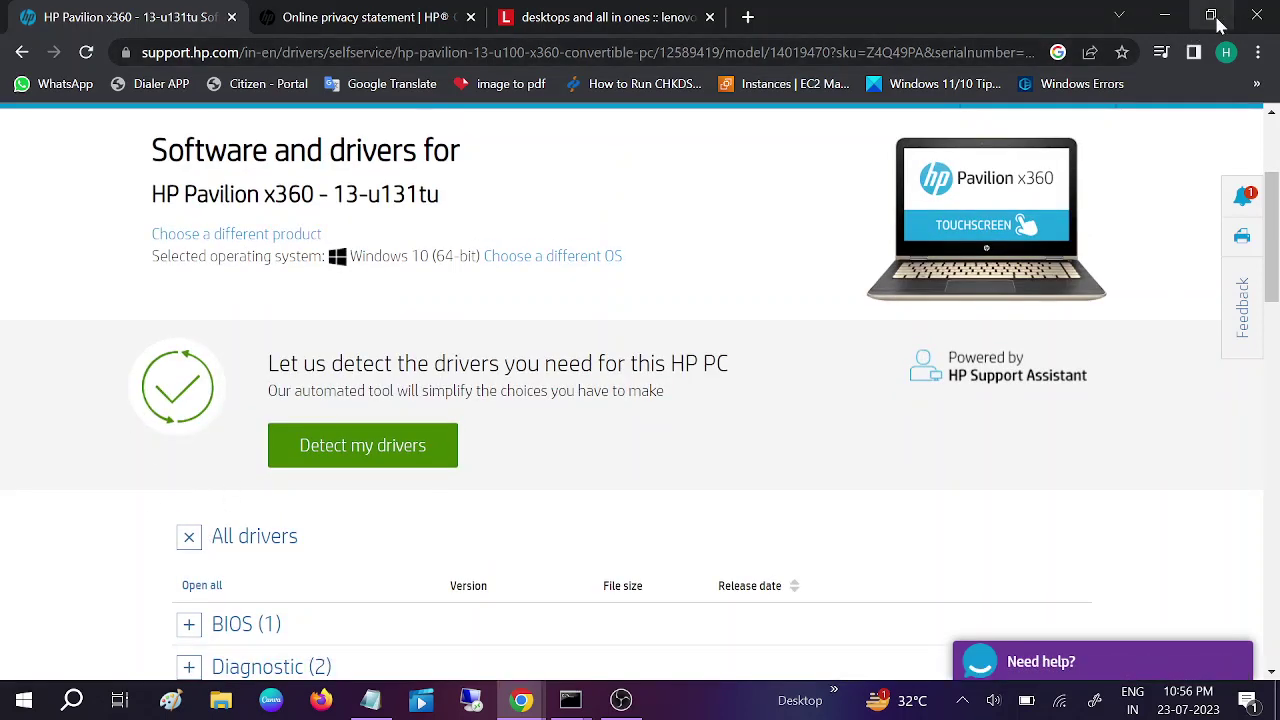
pyautogui.click(1257, 14)
# - Refresh the desktop and search 'check' to open Windows Update's Check for updates page
pyautogui.rightClick(854, 289)
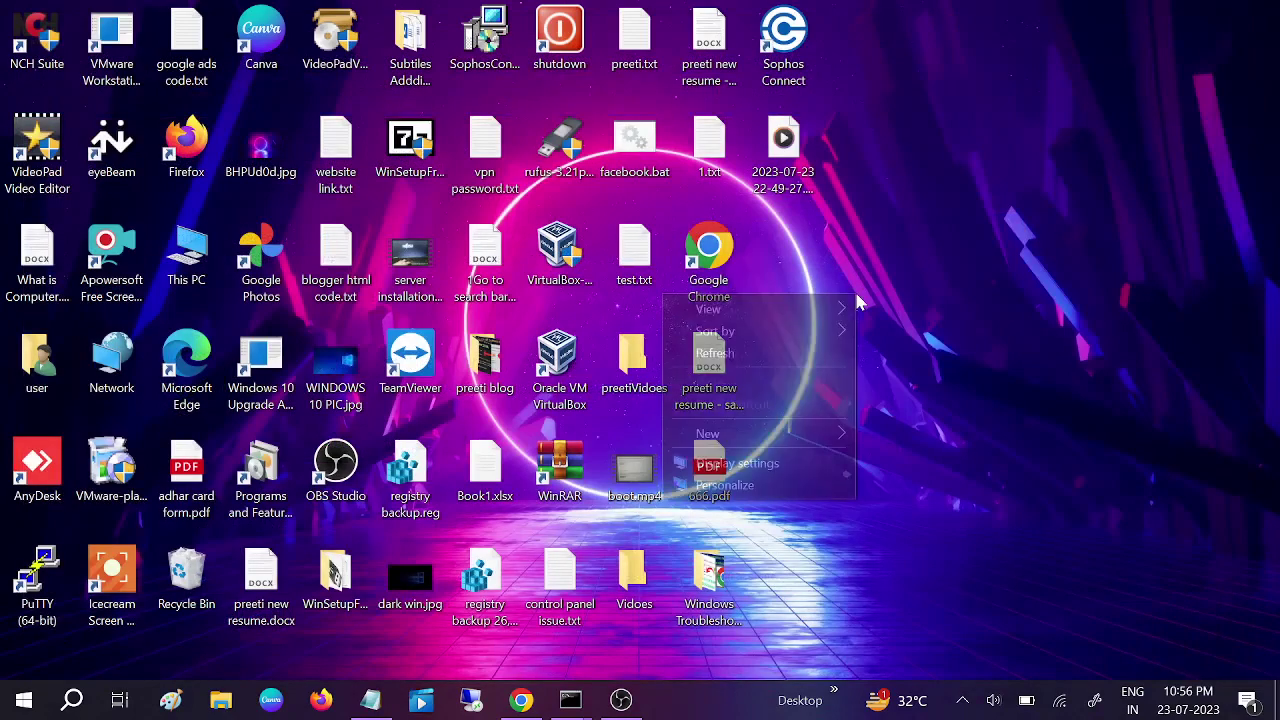
pyautogui.click(730, 348)
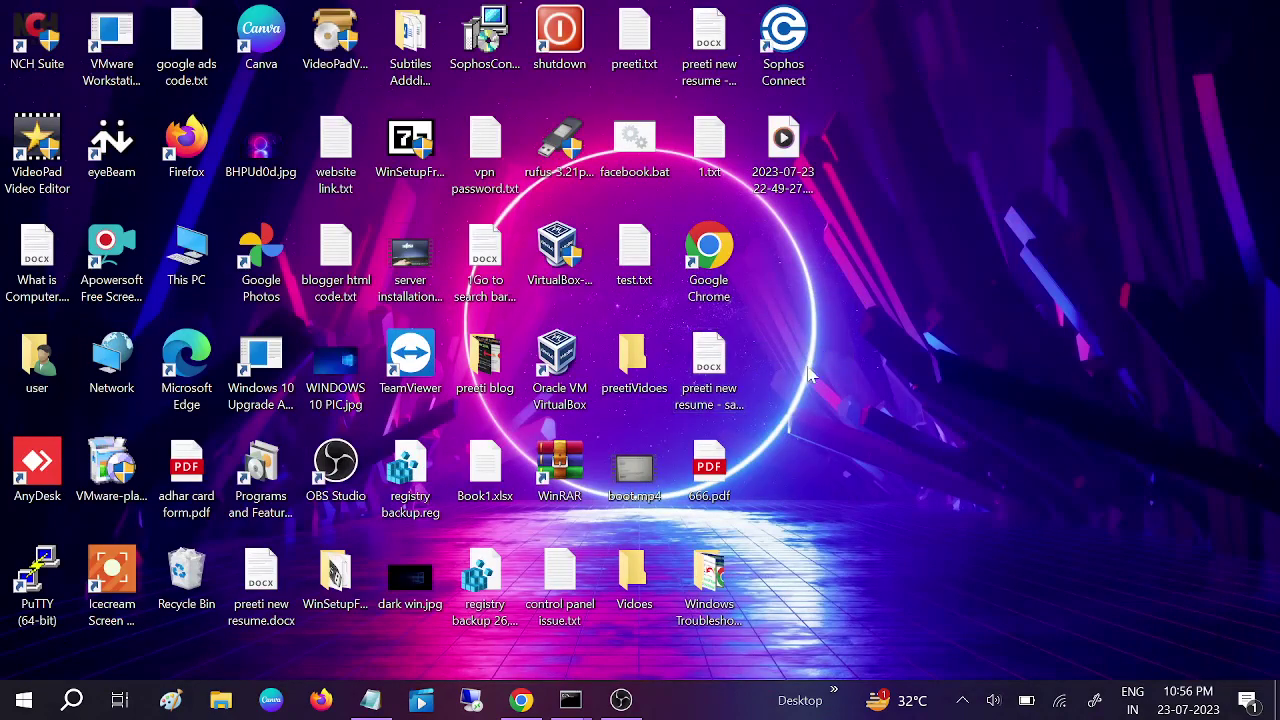
pyautogui.click(64, 706)
pyautogui.write('ch')
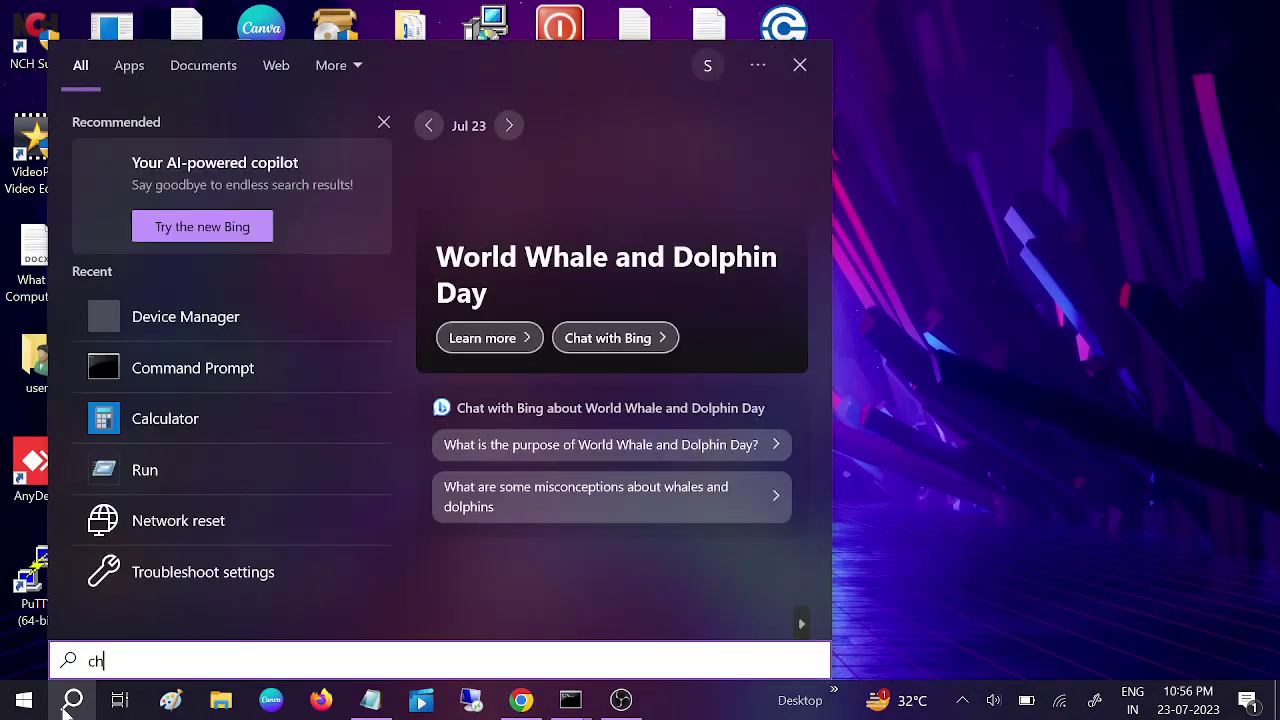
pyautogui.write('eck')
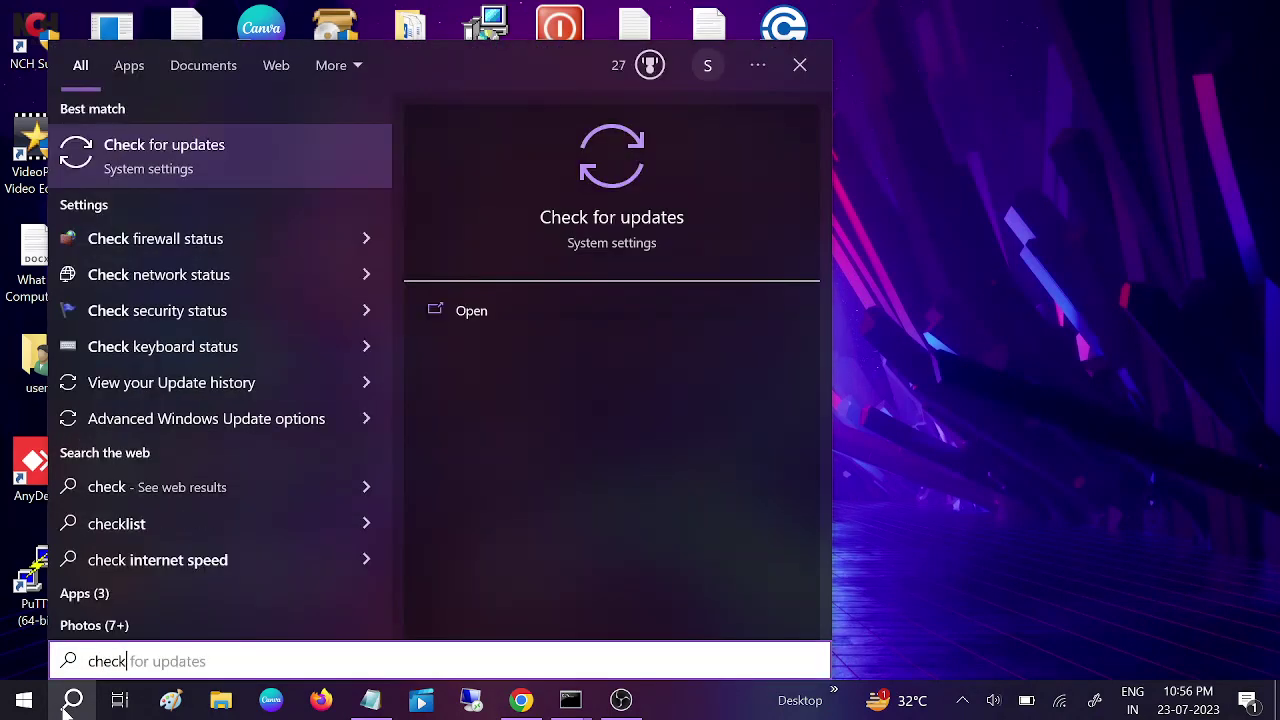
pyautogui.click(225, 162)
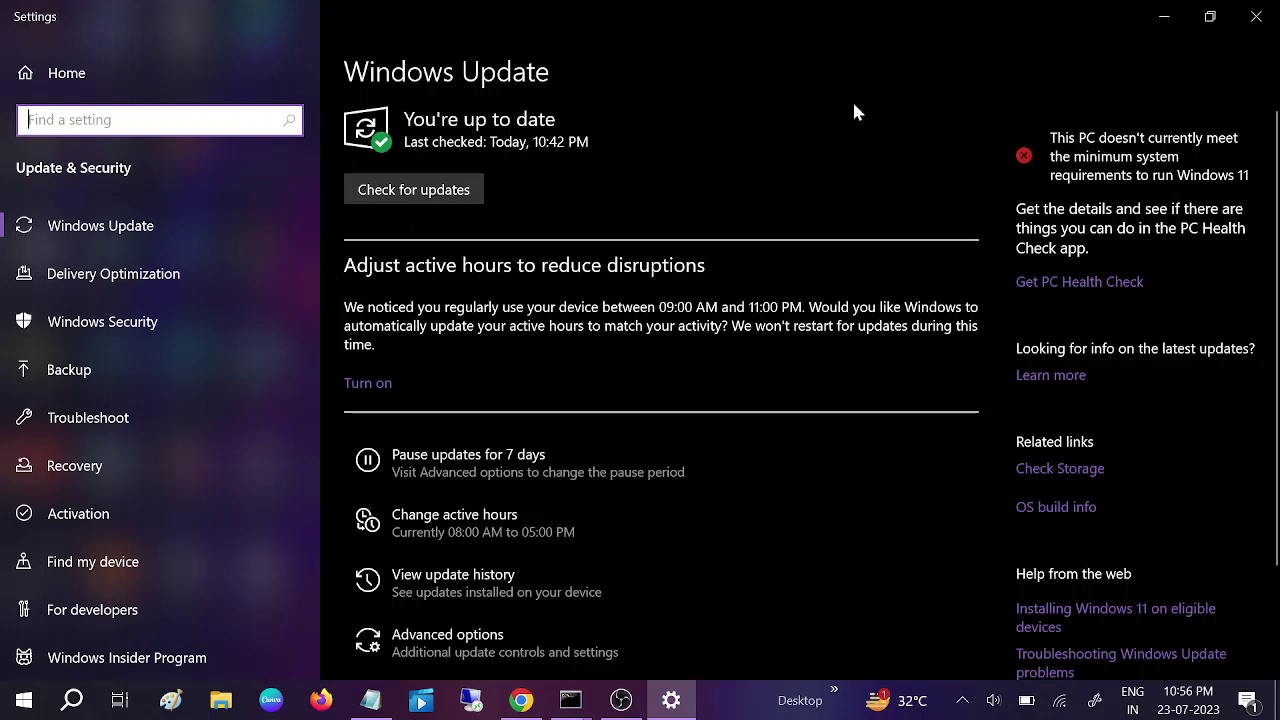
pyautogui.click(1256, 14)
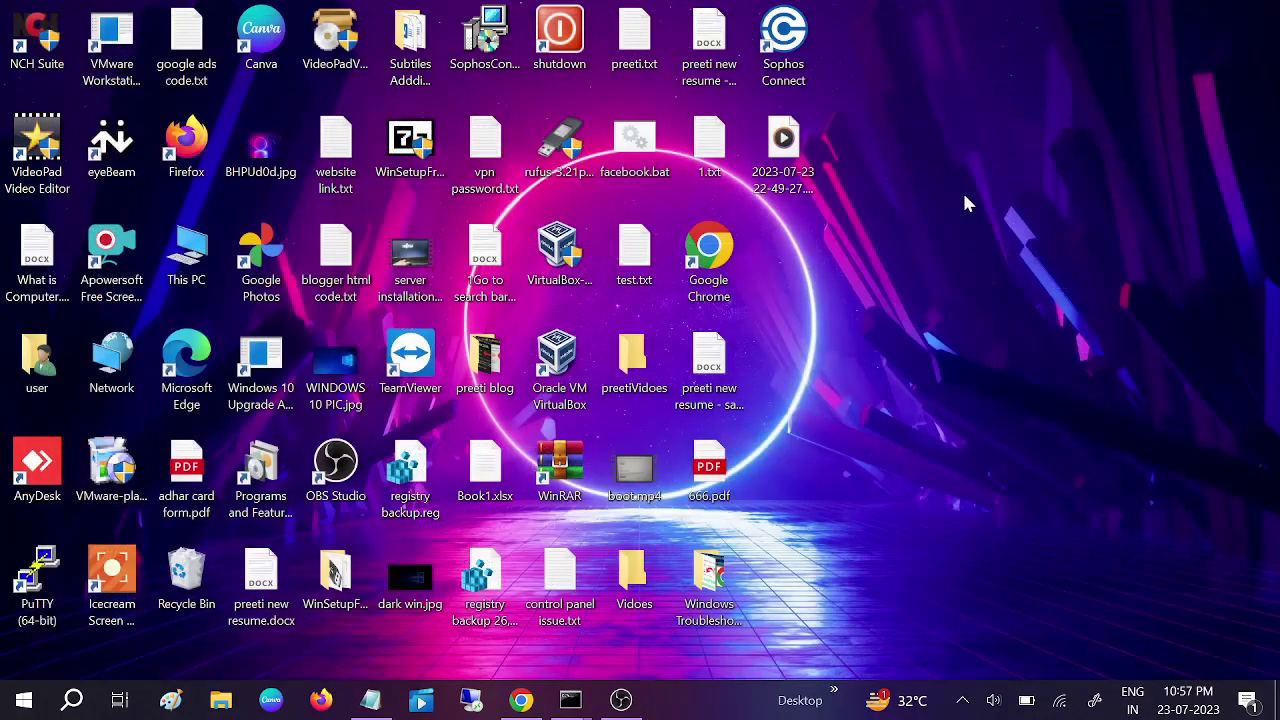
pyautogui.rightClick(962, 190)
pyautogui.click(842, 258)
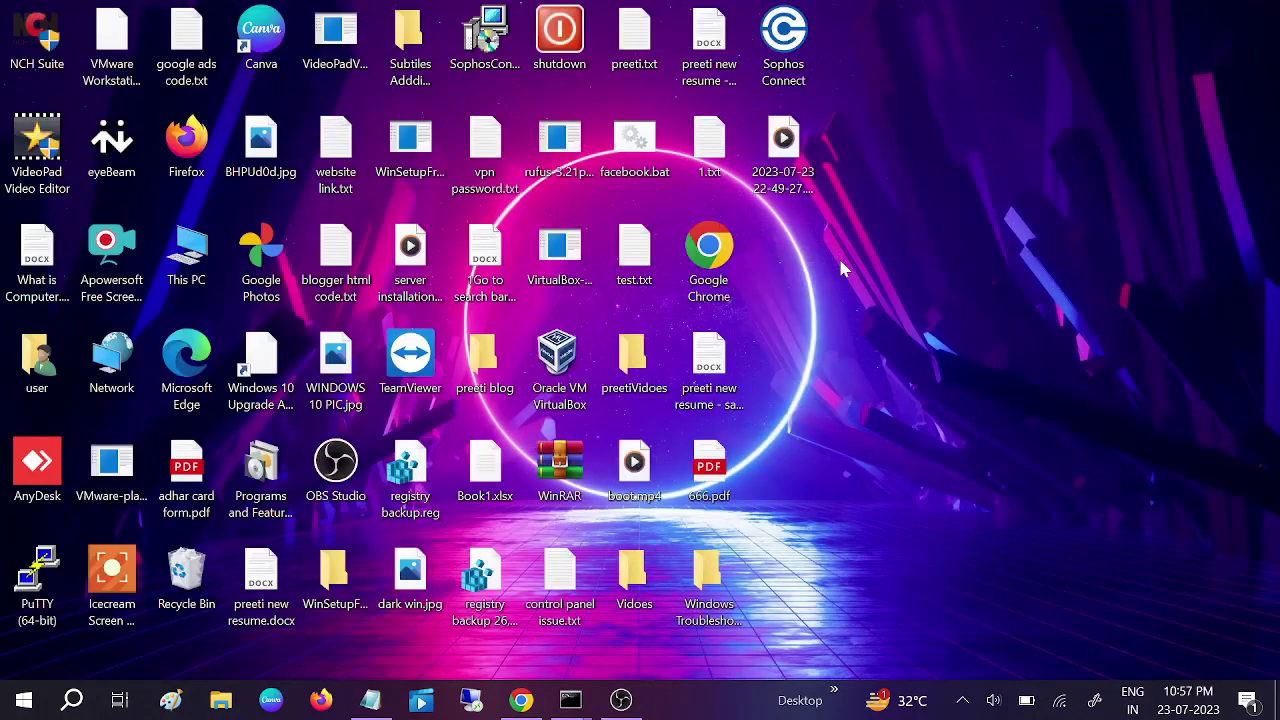